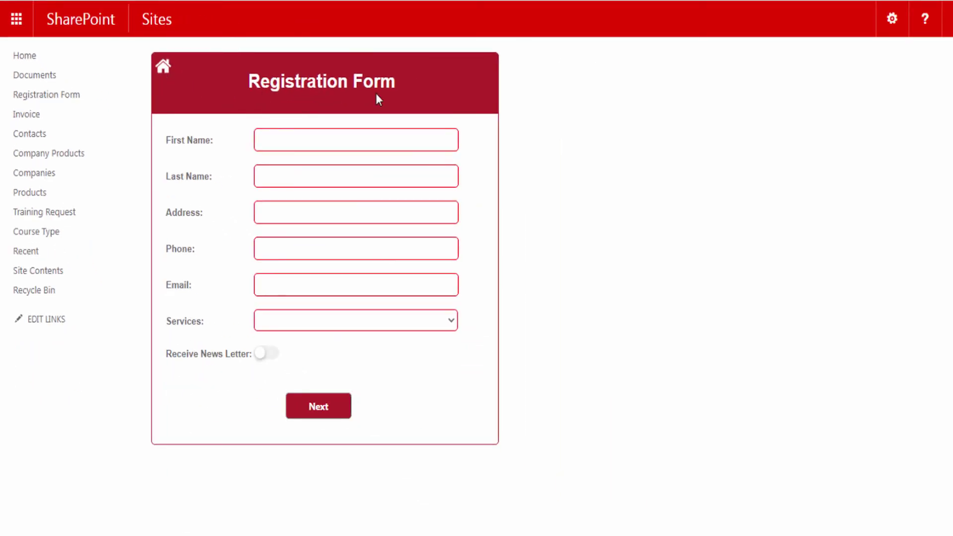
# From the Registration Form list, launch SPARK Forms Builder through the LIST ribbon
pyautogui.click(163, 66)
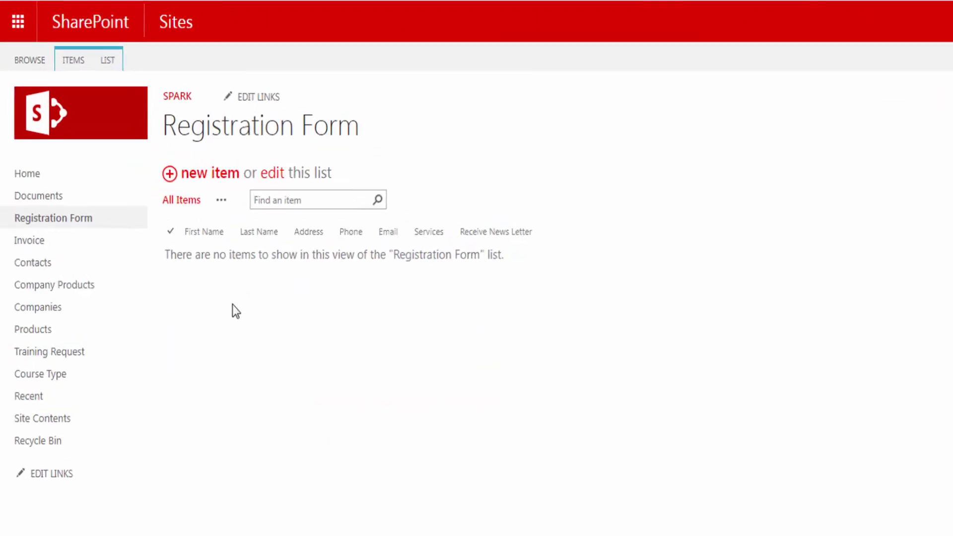
pyautogui.click(115, 62)
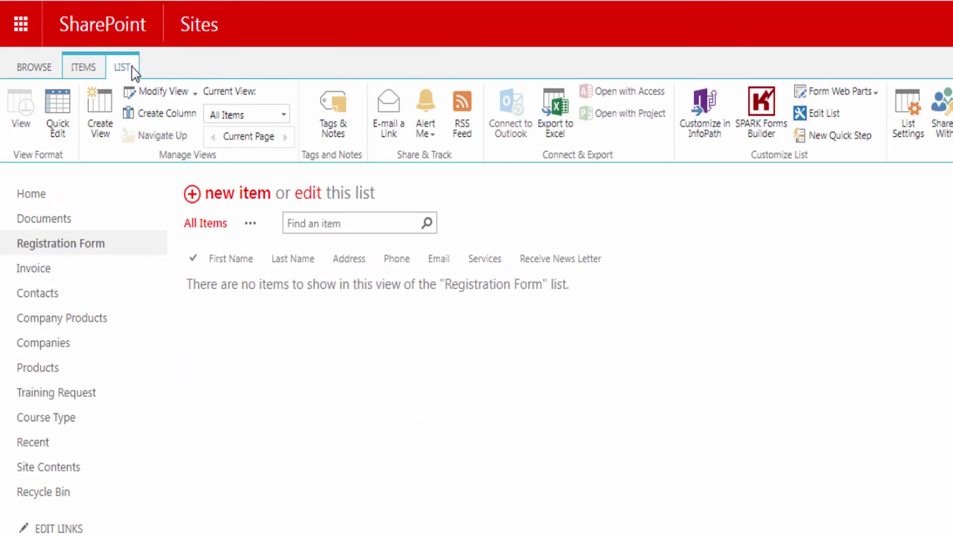
pyautogui.click(766, 126)
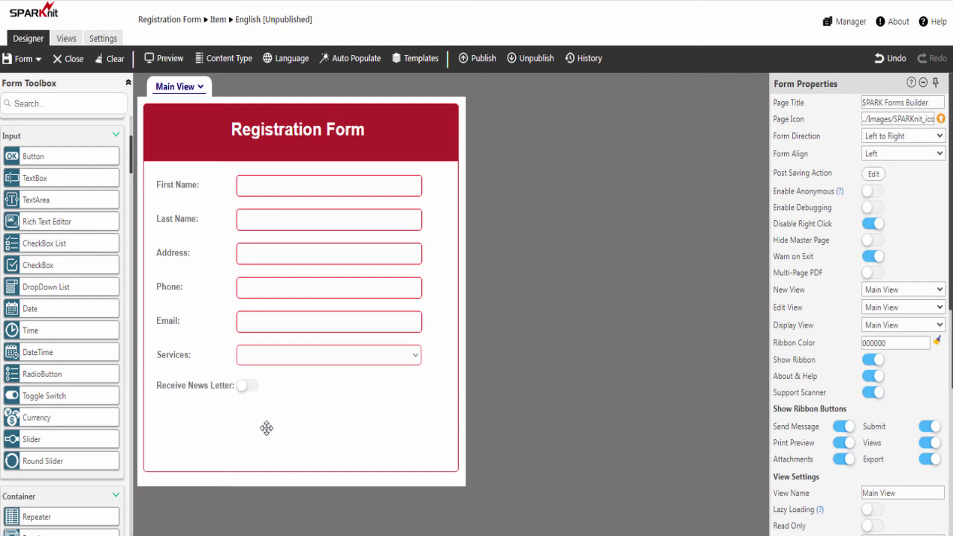
# Place a button below Receive News Letter with ID ButtonSubmit and caption Submit
pyautogui.scroll(-2, 266, 427)
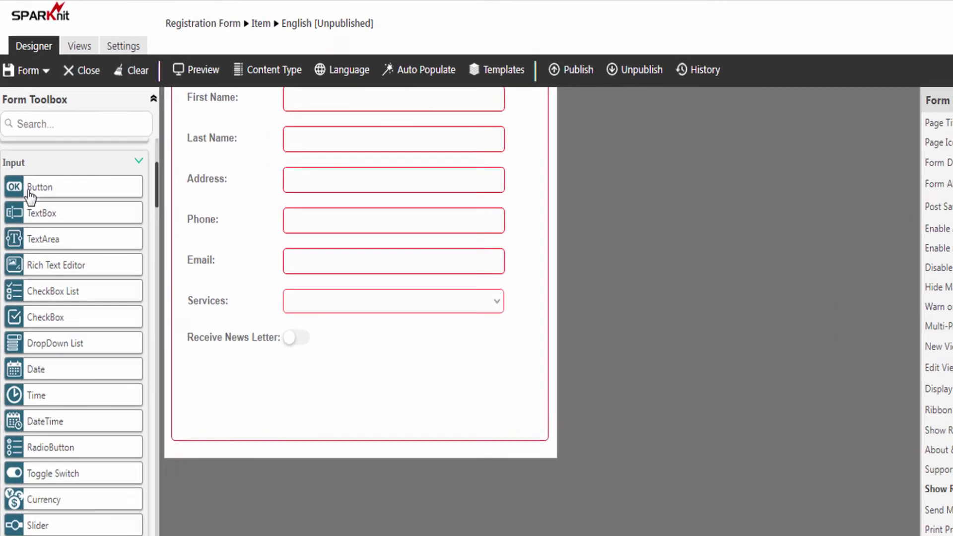
pyautogui.moveTo(28, 194); pyautogui.dragTo(186, 336)
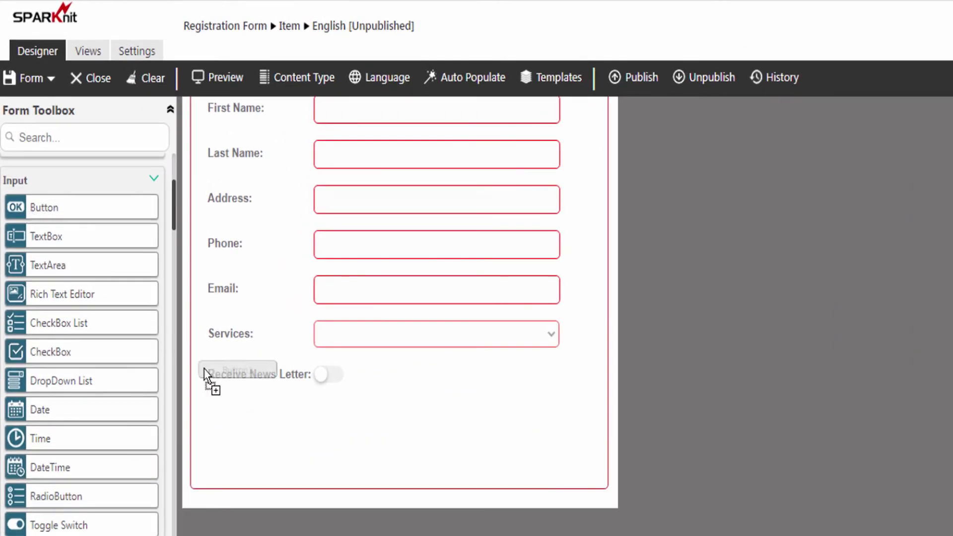
pyautogui.moveTo(204, 375); pyautogui.dragTo(392, 440)
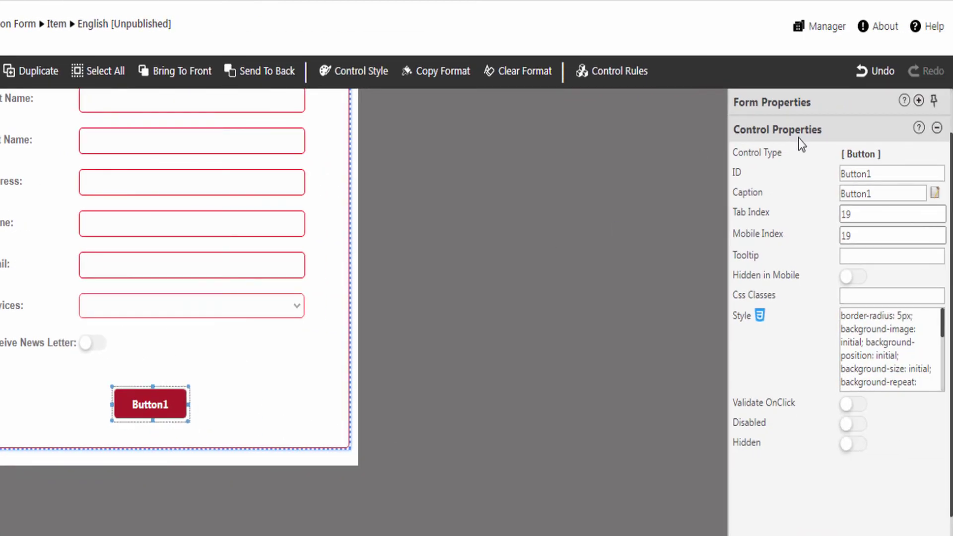
pyautogui.doubleClick(878, 178)
pyautogui.write('ButtonSubmit')
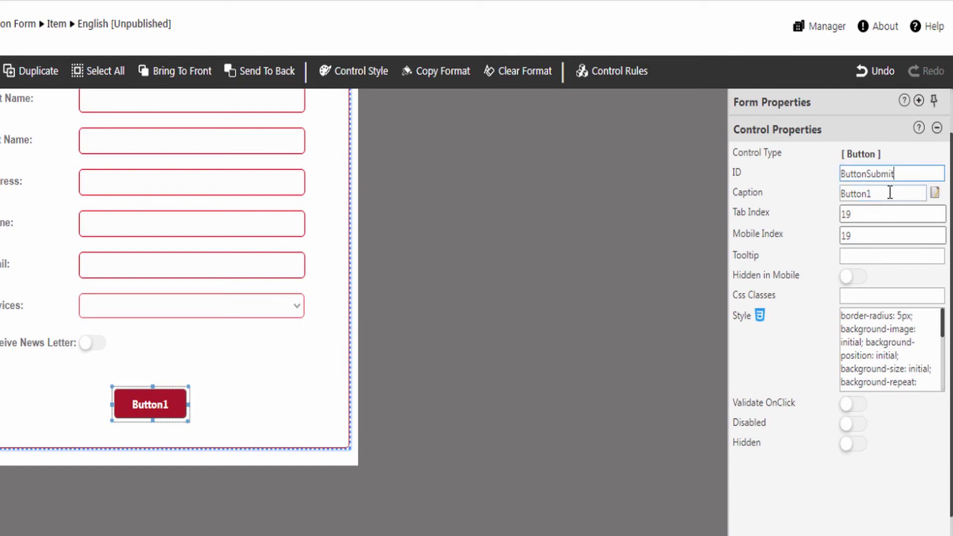
pyautogui.doubleClick(884, 197)
pyautogui.write('Submit')
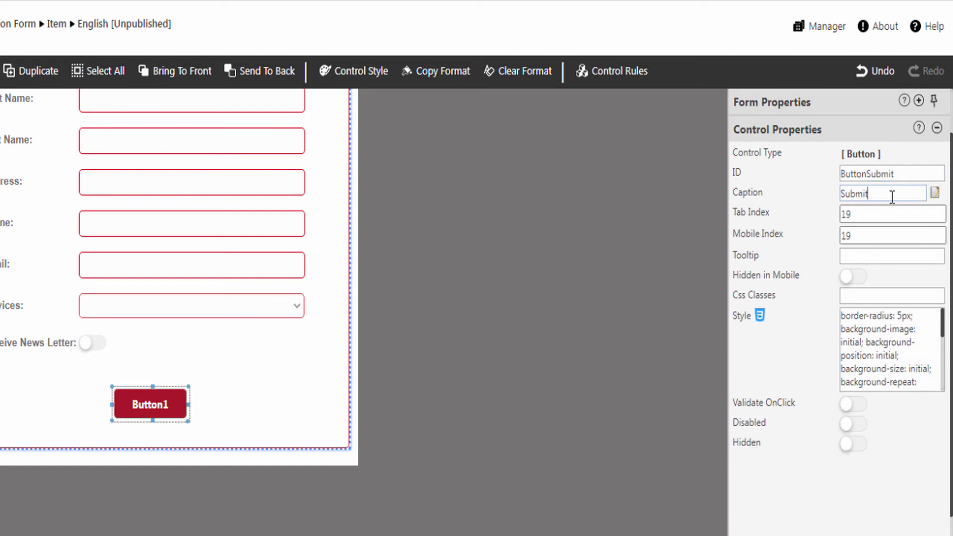
pyautogui.click(831, 206)
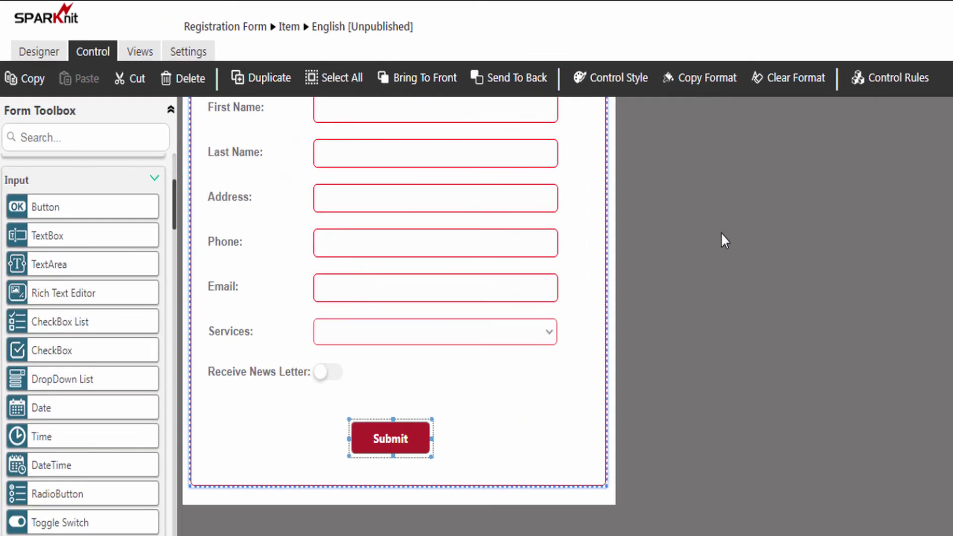
# Create a Submit button rule named Save Form, of type Action on the onClick event
pyautogui.click(905, 88)
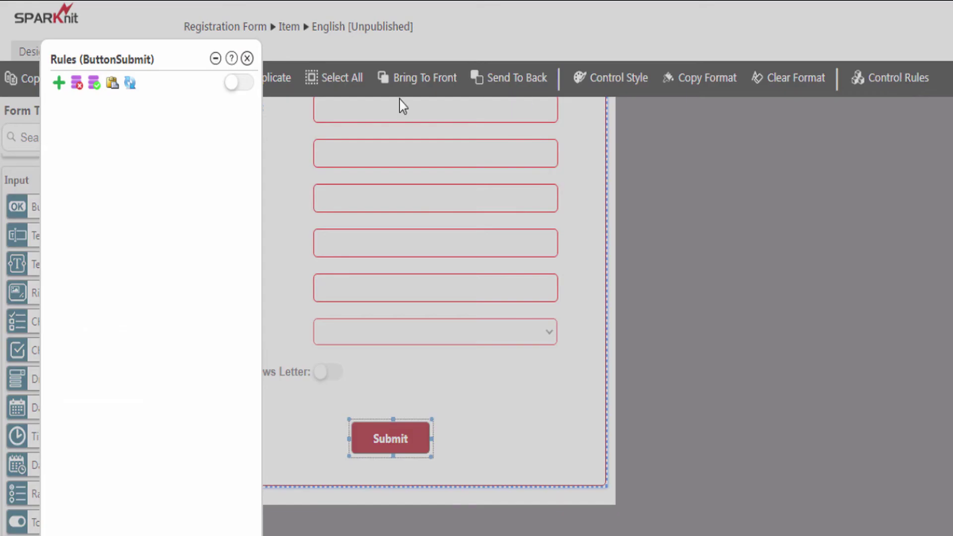
pyautogui.click(59, 83)
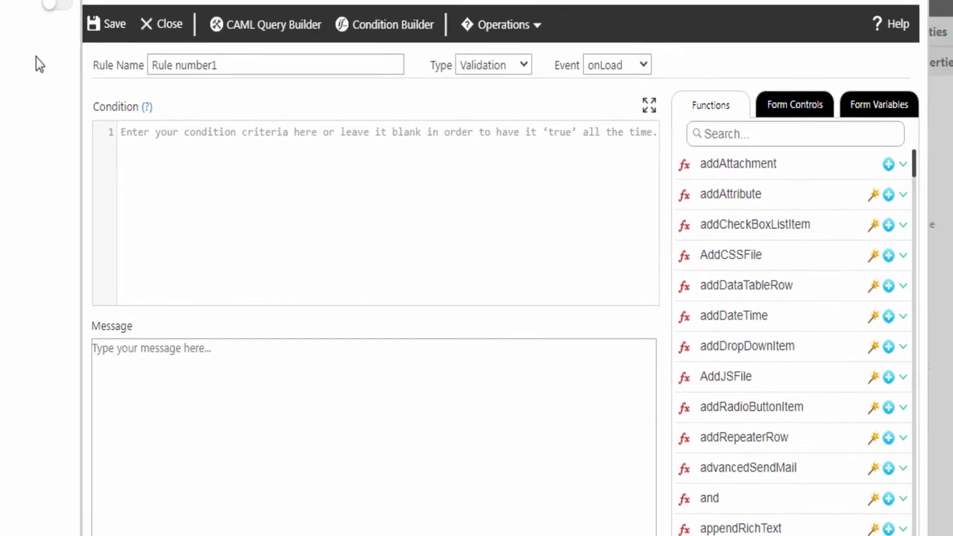
pyautogui.moveTo(213, 67); pyautogui.dragTo(149, 65)
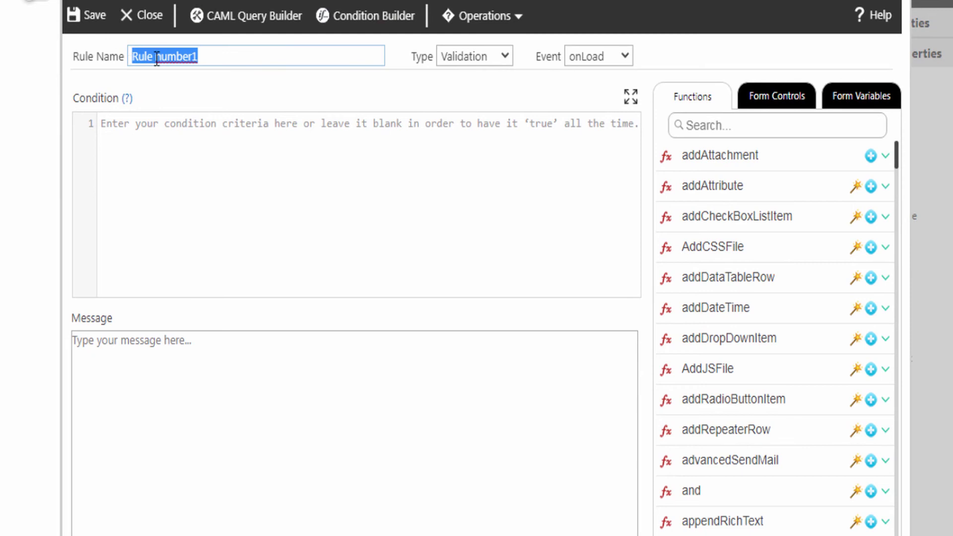
pyautogui.write('Save Form')
pyautogui.click(462, 57)
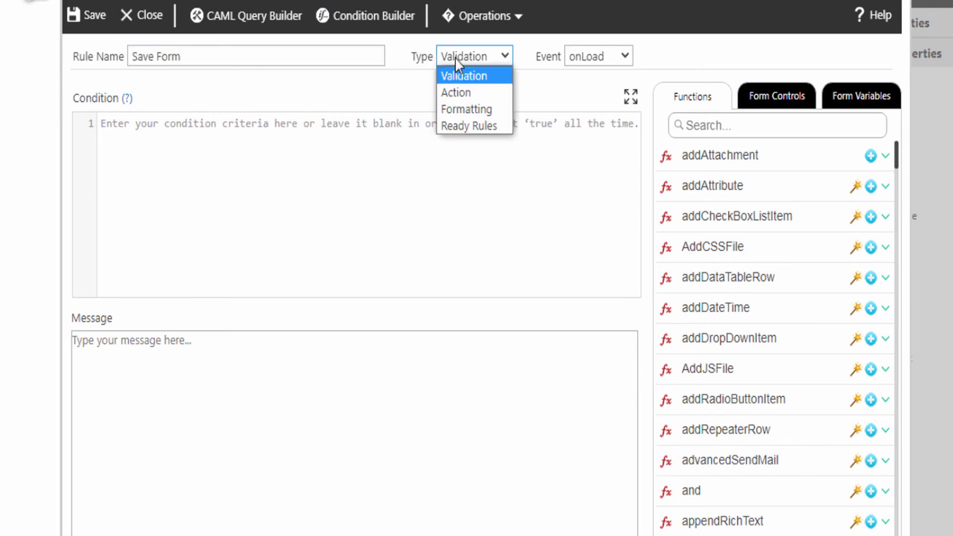
pyautogui.click(465, 93)
pyautogui.click(587, 64)
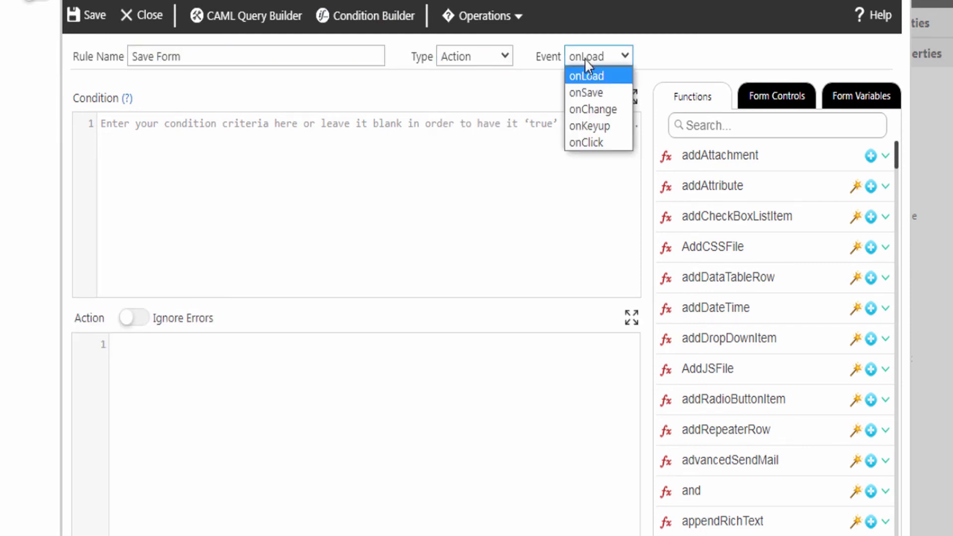
pyautogui.click(599, 144)
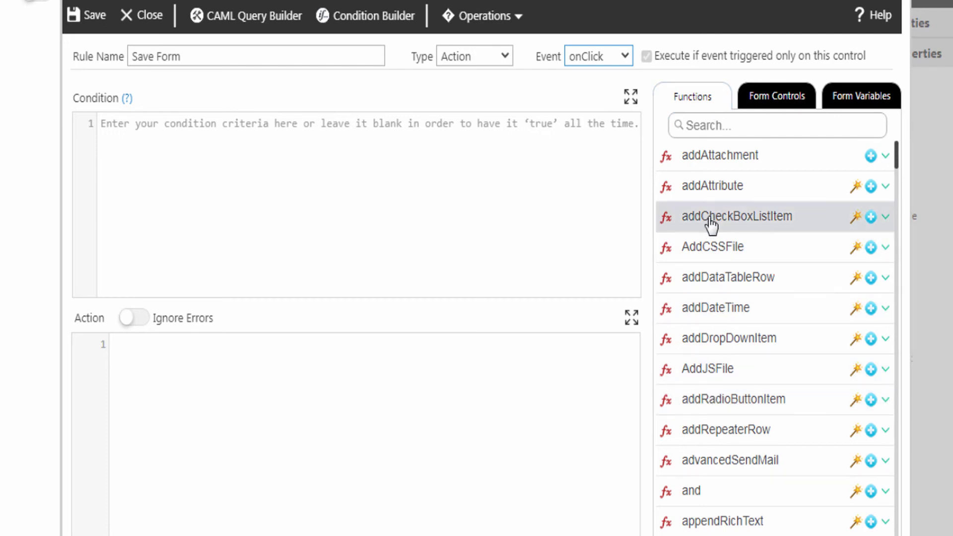
# Give the rule the action saveForm(); and save it
pyautogui.click(724, 129)
pyautogui.write('saveForm')
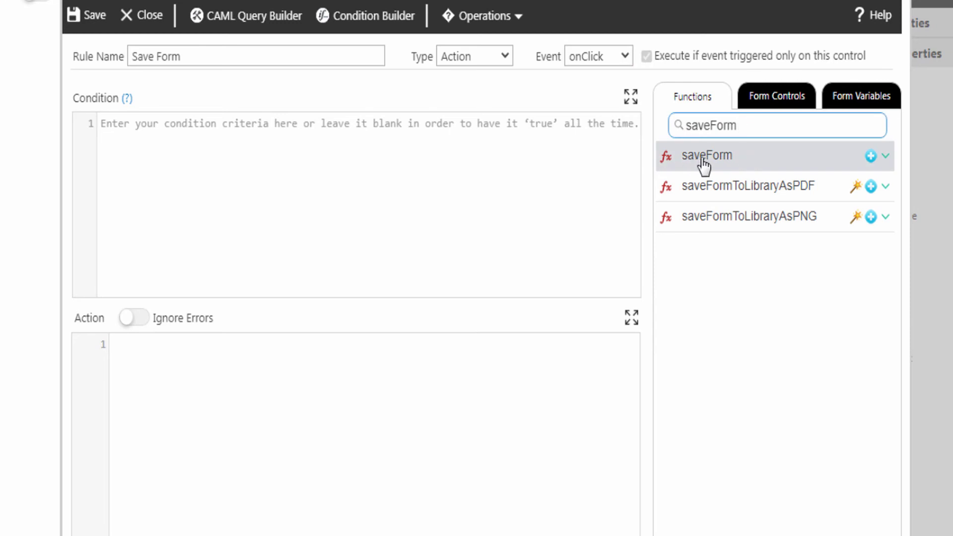
pyautogui.click(886, 157)
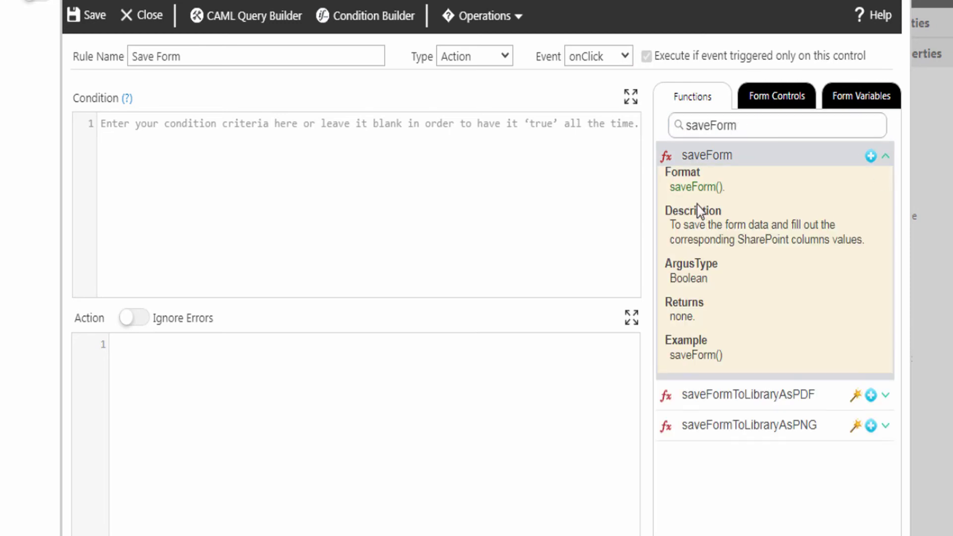
pyautogui.click(870, 157)
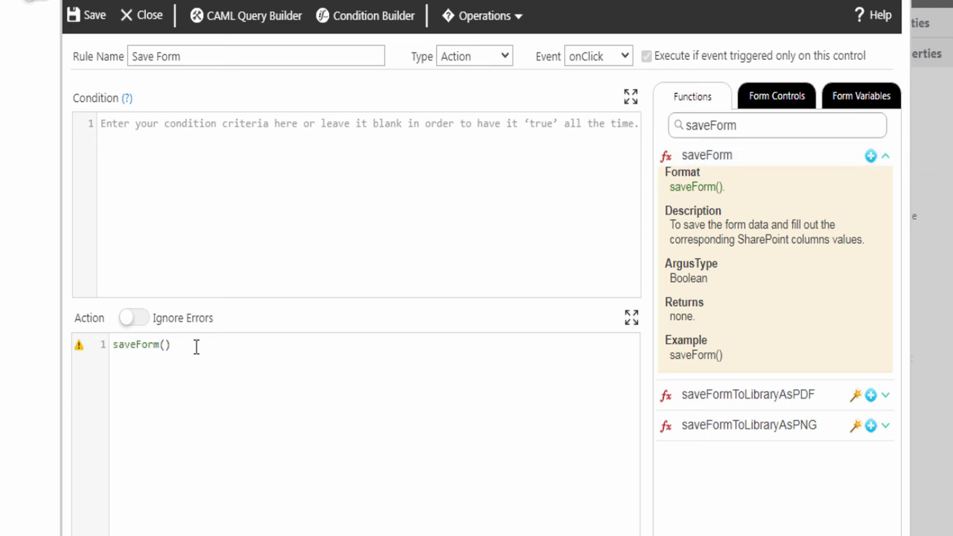
pyautogui.write(';')
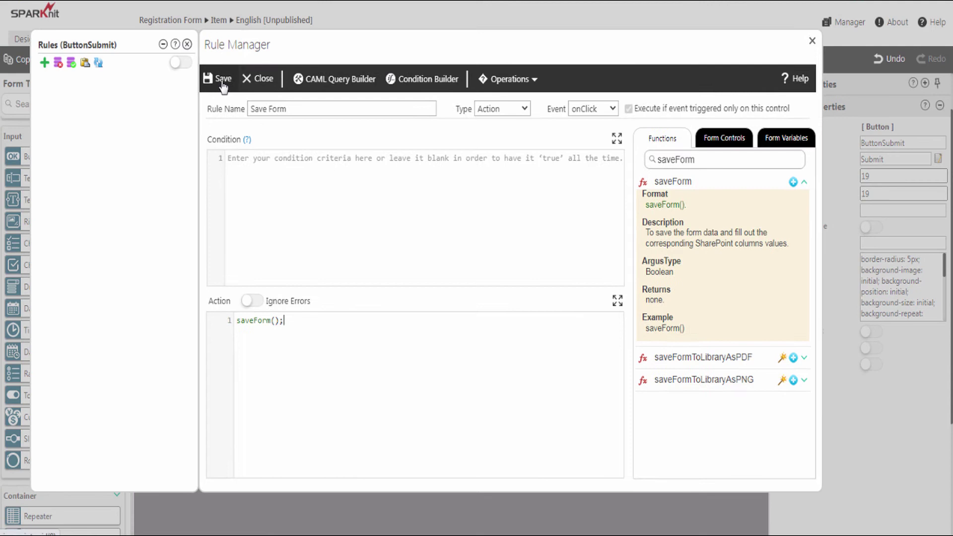
pyautogui.click(221, 83)
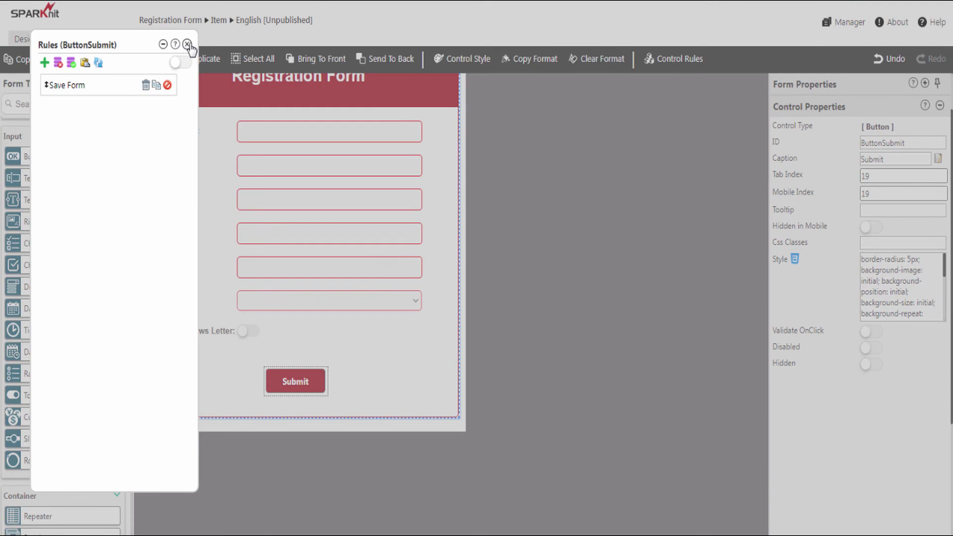
# Publish the Registration Form and start a new entry in its SharePoint list
pyautogui.click(187, 44)
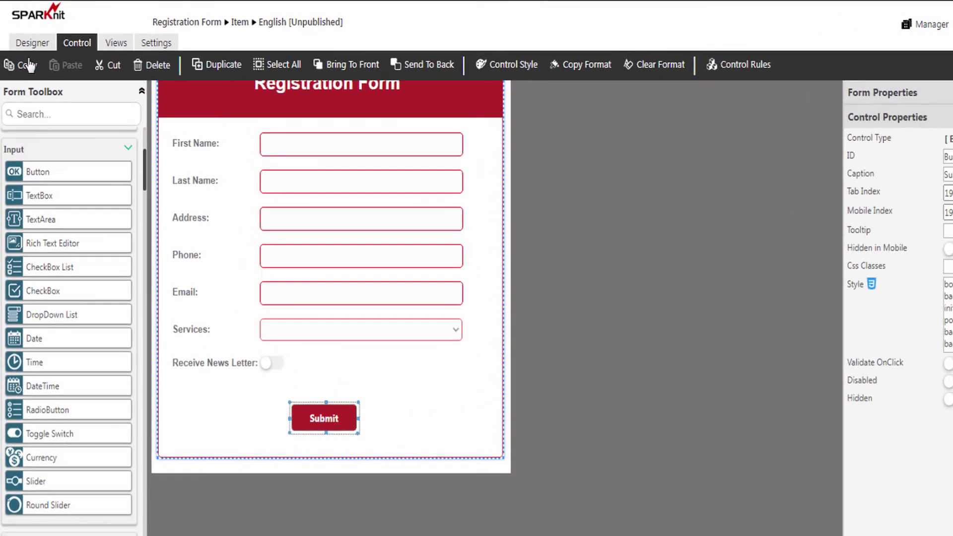
pyautogui.click(30, 40)
pyautogui.click(557, 69)
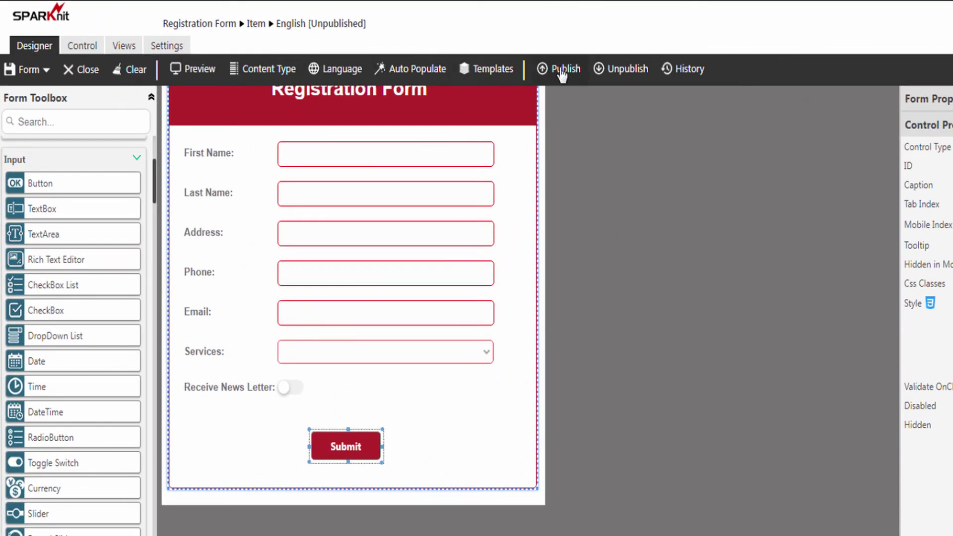
pyautogui.click(523, 369)
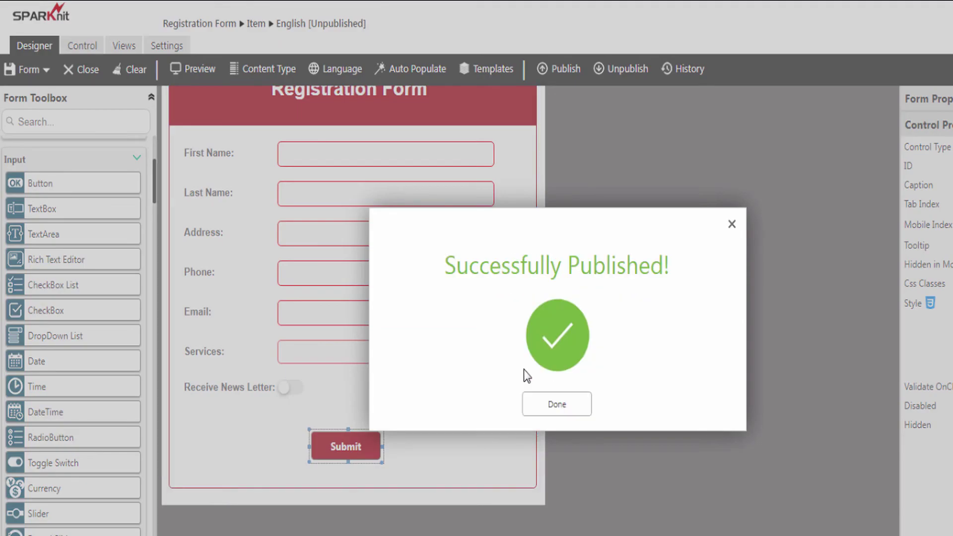
pyautogui.click(559, 412)
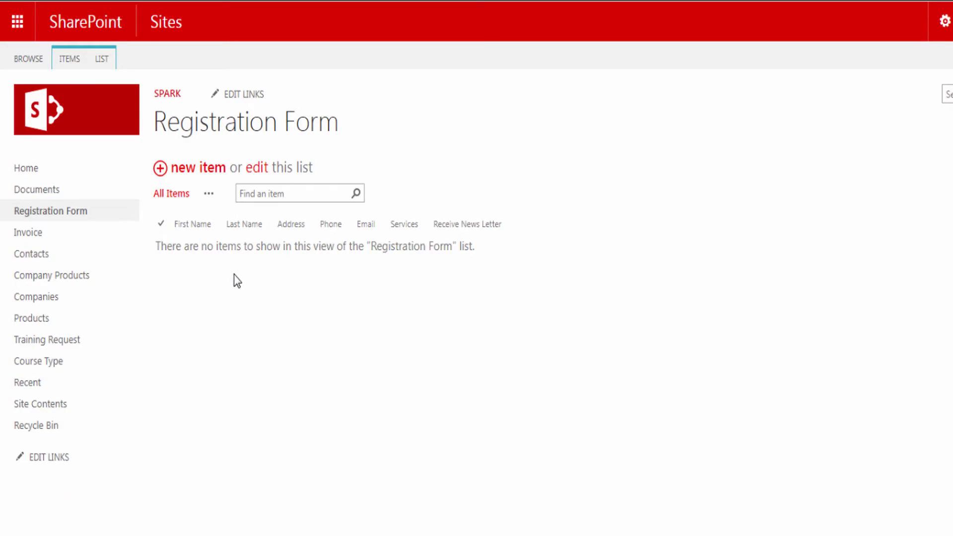
pyautogui.click(189, 170)
# Enter the registrant's first name, last name, address, phone number and e-mail address
pyautogui.click(297, 158)
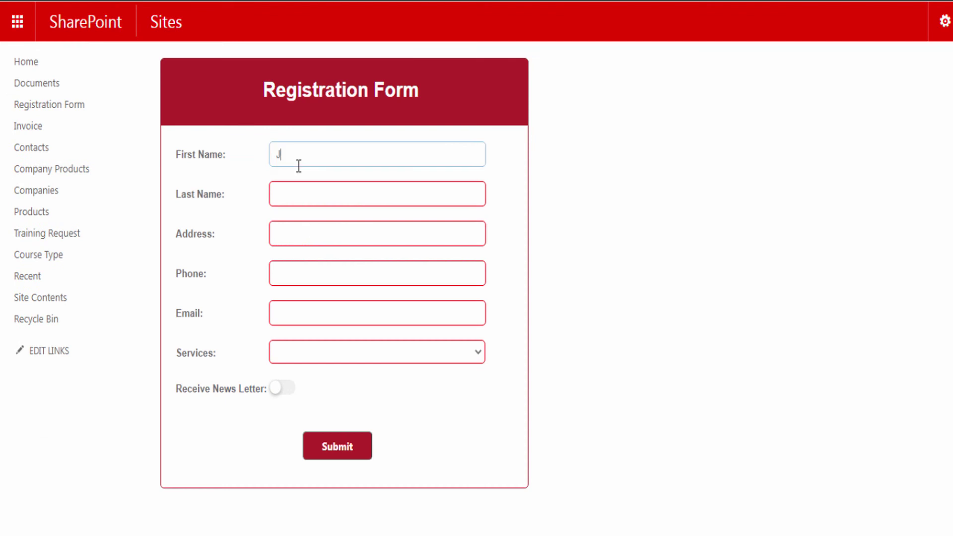
pyautogui.click(335, 194)
pyautogui.click(375, 235)
pyautogui.write('Charlotte , NC 28277')
pyautogui.click(330, 272)
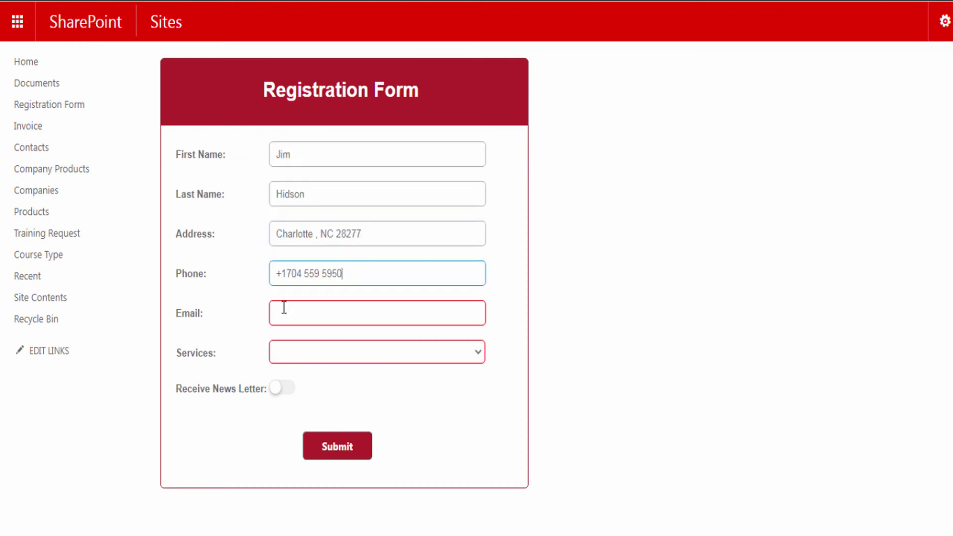
pyautogui.click(283, 312)
# Choose Internet Services, switch on Receive News Letter, and submit the registration
pyautogui.click(334, 353)
pyautogui.click(318, 397)
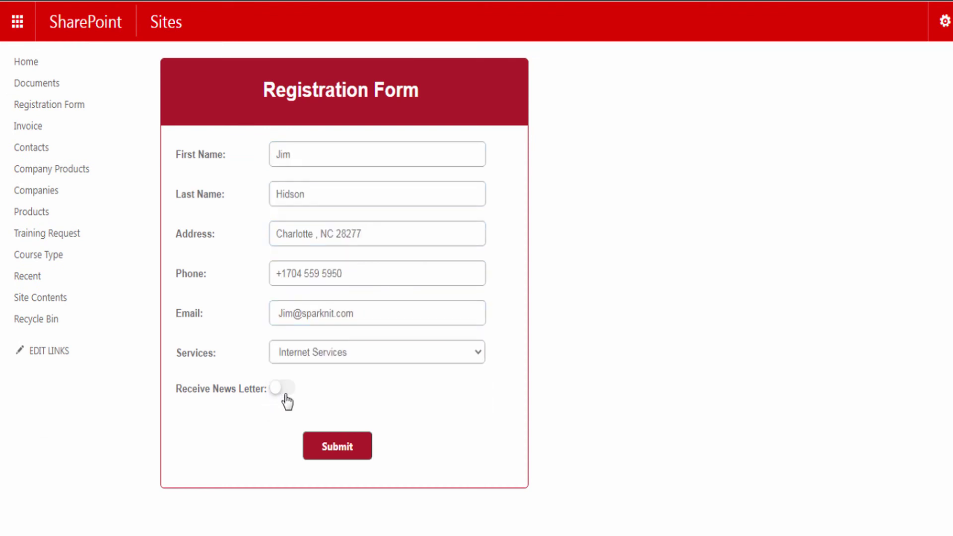
pyautogui.click(287, 392)
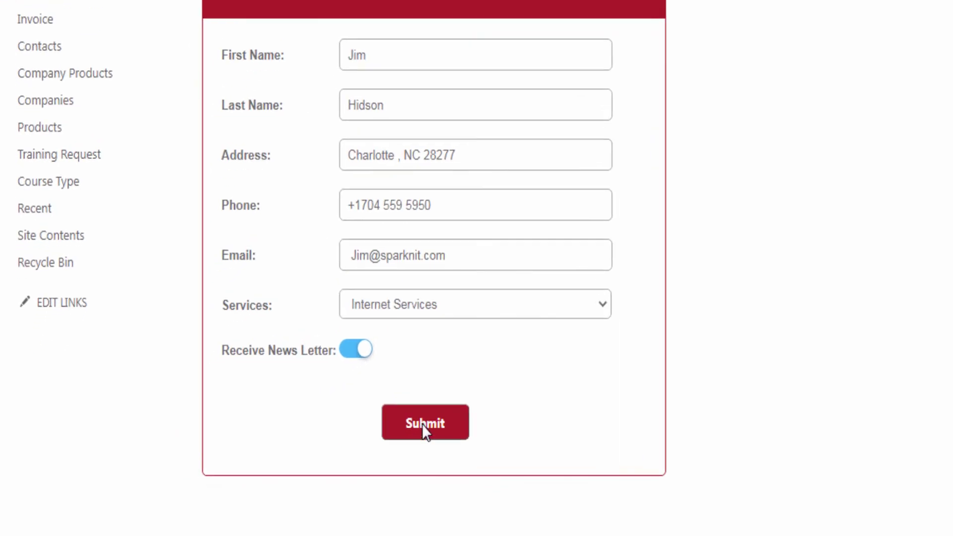
pyautogui.click(424, 425)
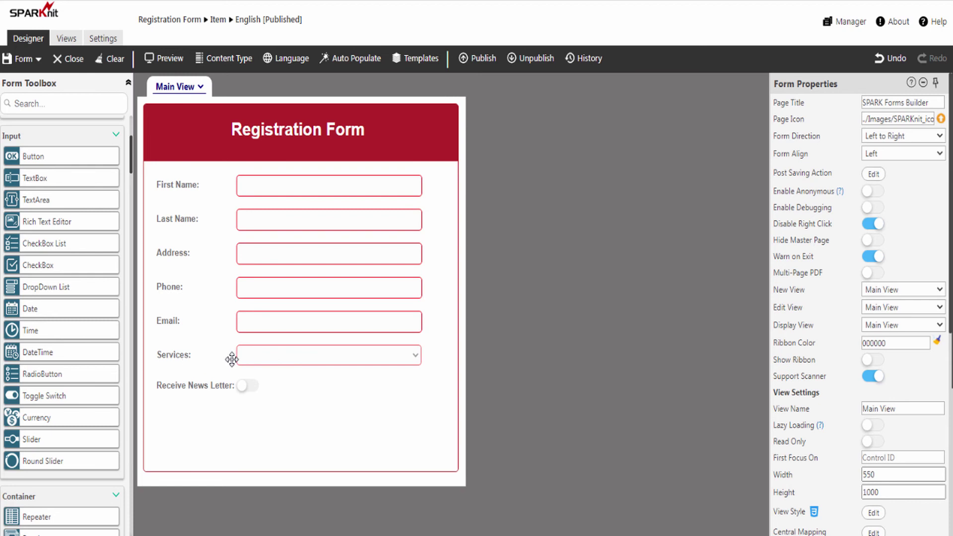
# Place a button below the newsletter toggle with ID ButtonNext and caption Next
pyautogui.scroll(-2, 291, 317)
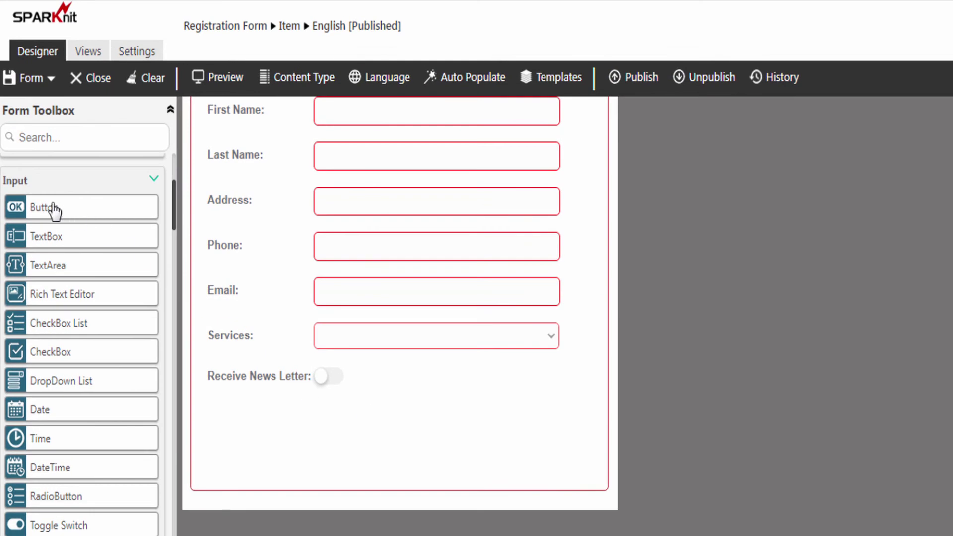
pyautogui.moveTo(32, 213); pyautogui.dragTo(389, 443)
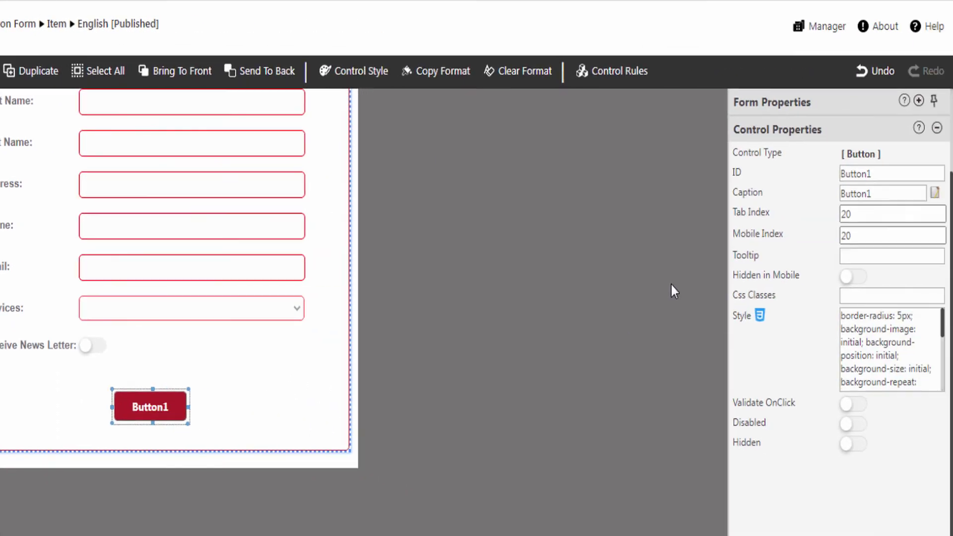
pyautogui.doubleClick(896, 173)
pyautogui.write('ButtonNext')
pyautogui.moveTo(874, 193); pyautogui.dragTo(840, 193)
pyautogui.write('Next')
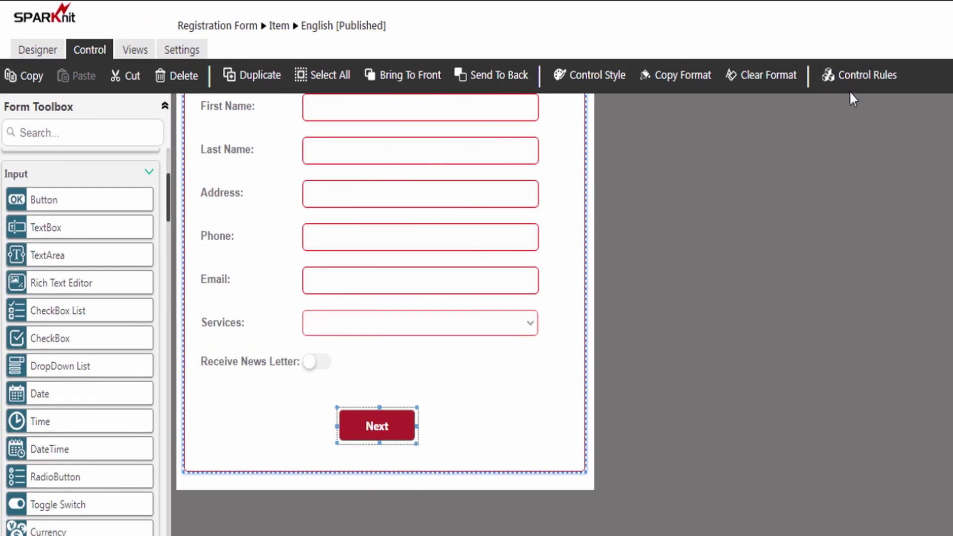
# Create a Next button rule named Show Alert, of type Action on the onClick event
pyautogui.click(860, 77)
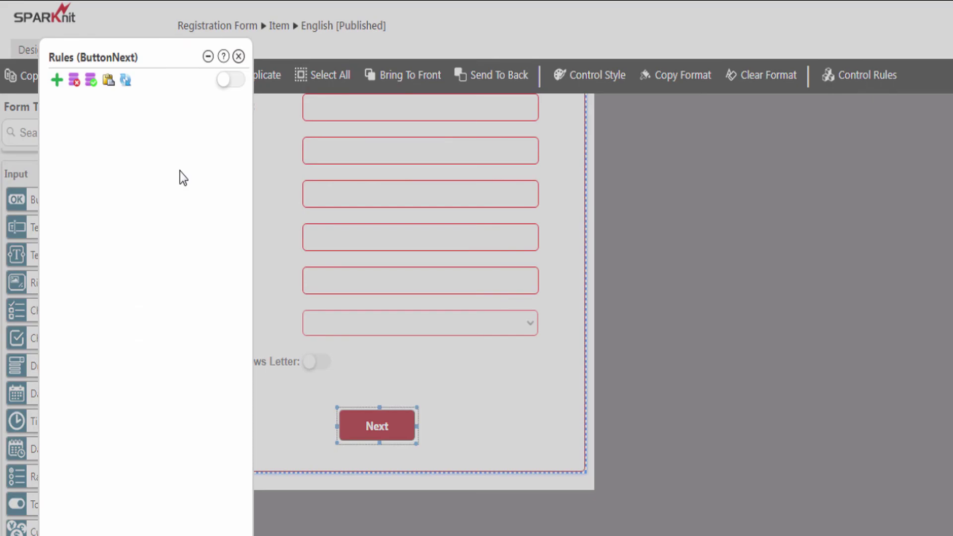
pyautogui.click(57, 81)
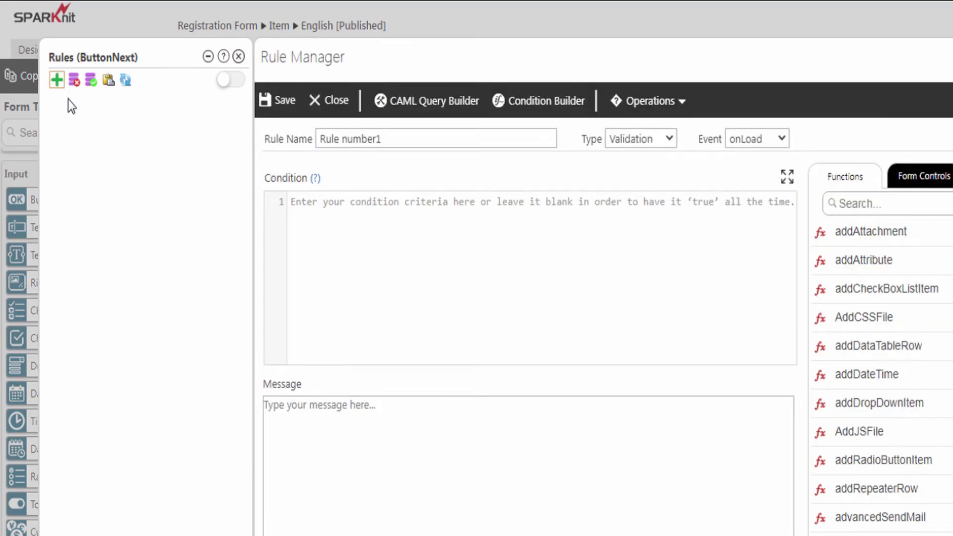
pyautogui.moveTo(378, 139); pyautogui.dragTo(312, 139)
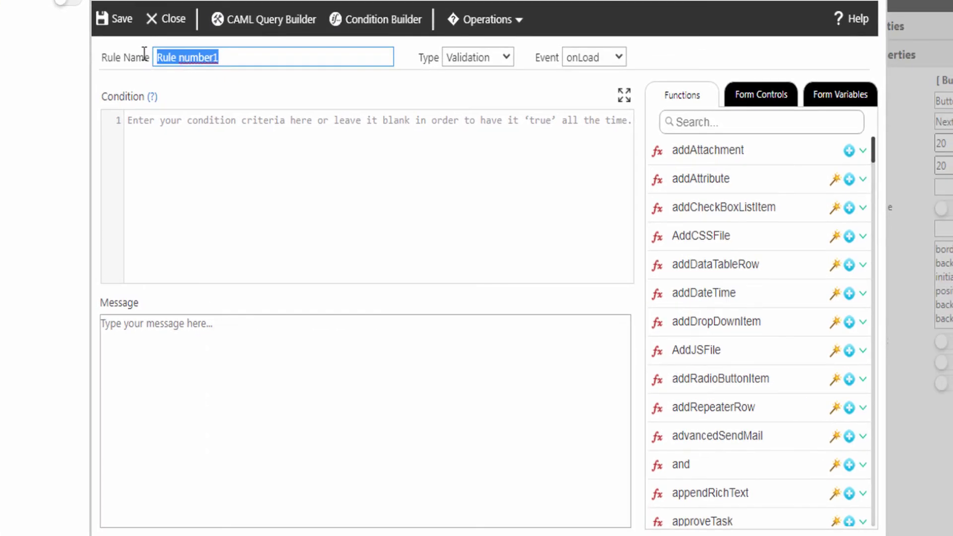
pyautogui.write('Show Alert')
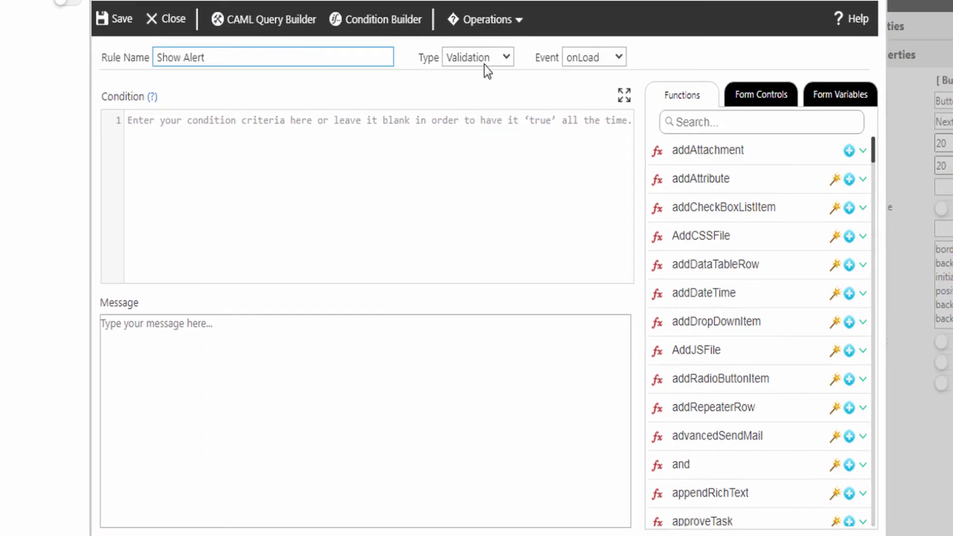
pyautogui.click(486, 61)
pyautogui.click(472, 90)
pyautogui.click(564, 68)
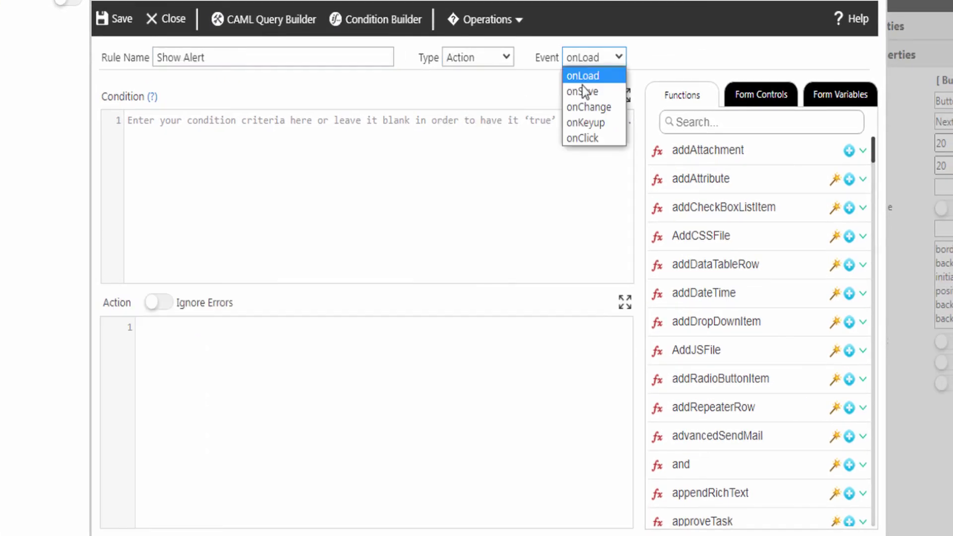
pyautogui.click(583, 138)
# Paste the Communication Services condition, add alert('This service is not valid'); and save the rule
pyautogui.click(198, 143)
pyautogui.write("Services_dropdownlist1=='Communication Services'")
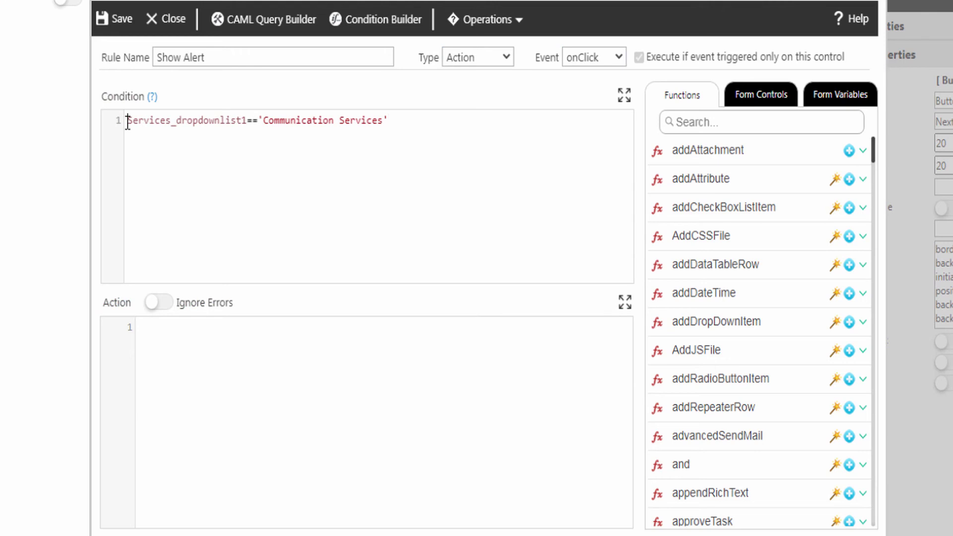
pyautogui.click(157, 332)
pyautogui.write("alert('This service is not valid');")
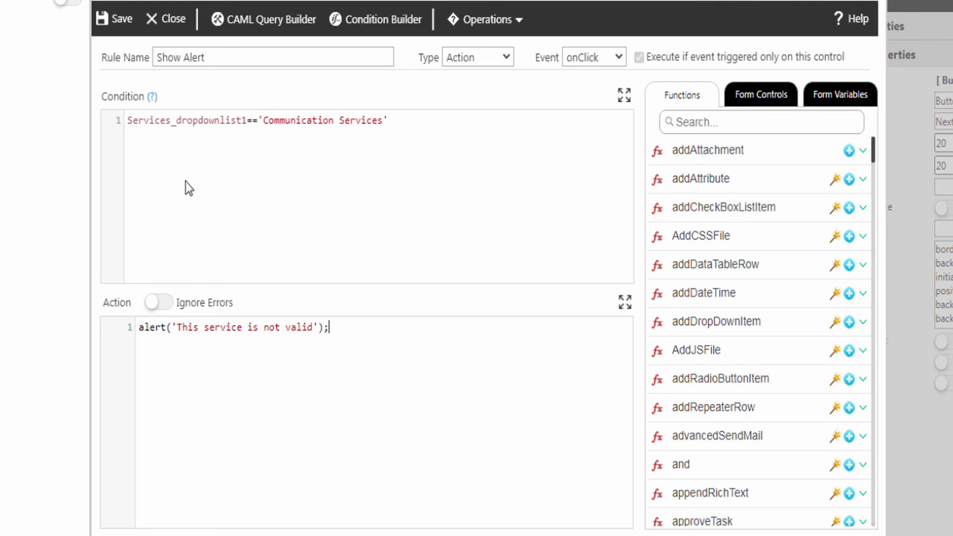
pyautogui.click(127, 25)
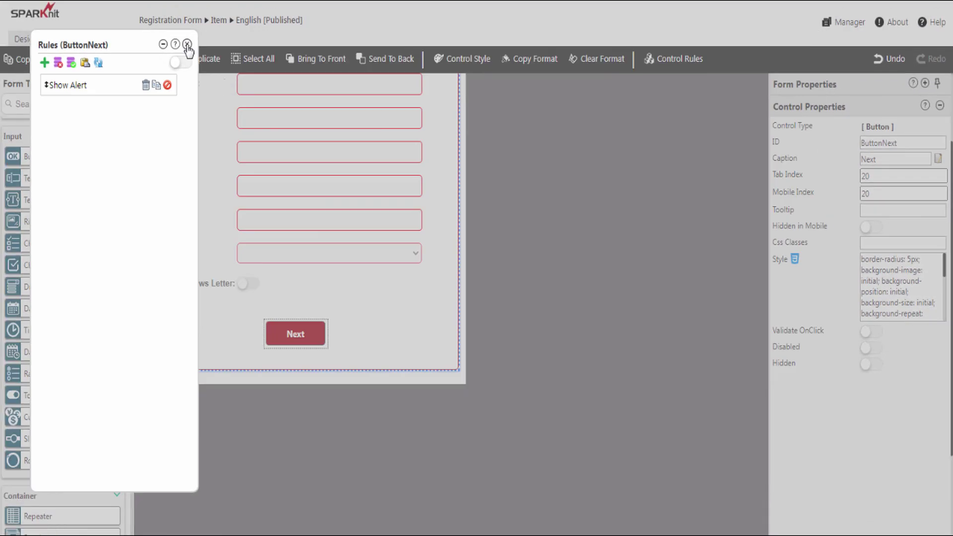
pyautogui.click(187, 44)
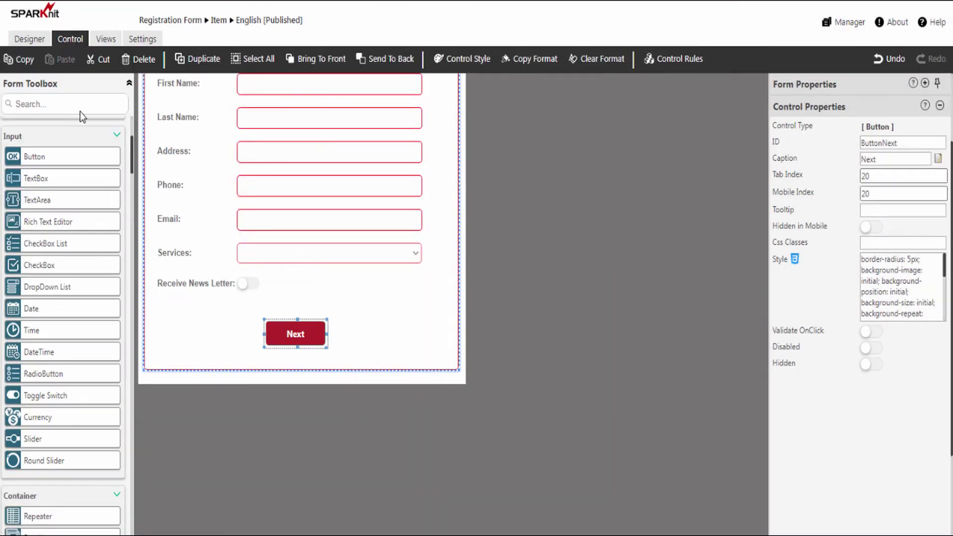
# Republish the form and go back to the Registration Form list
pyautogui.click(20, 39)
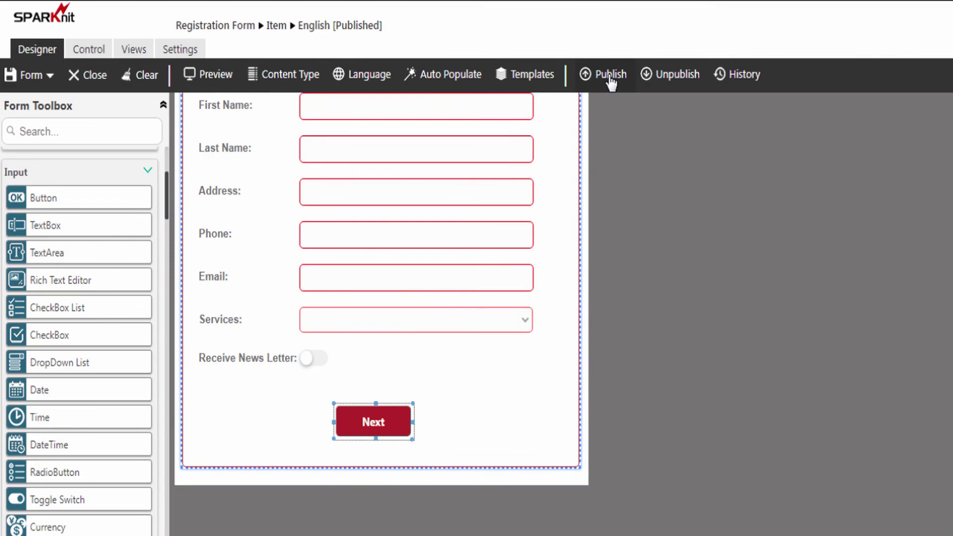
pyautogui.click(610, 74)
pyautogui.click(565, 397)
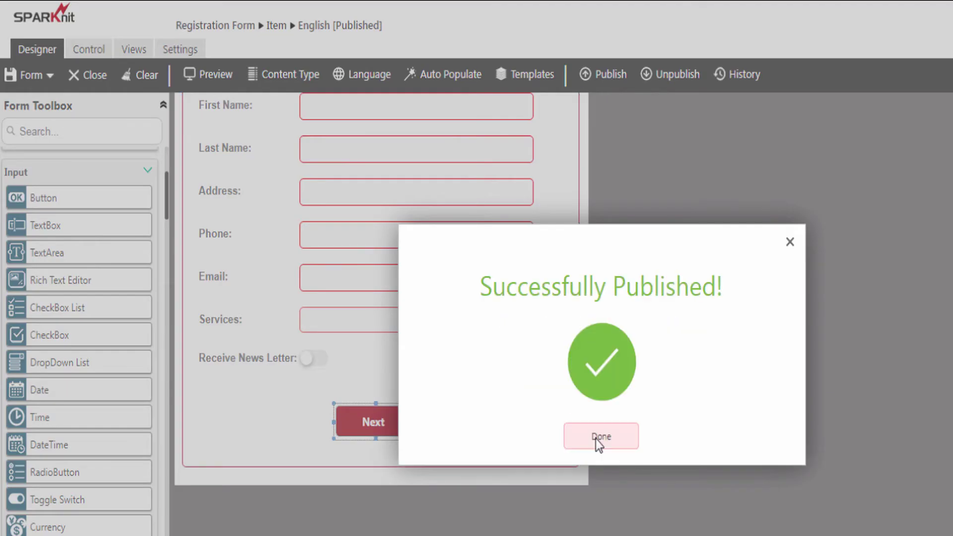
pyautogui.click(596, 439)
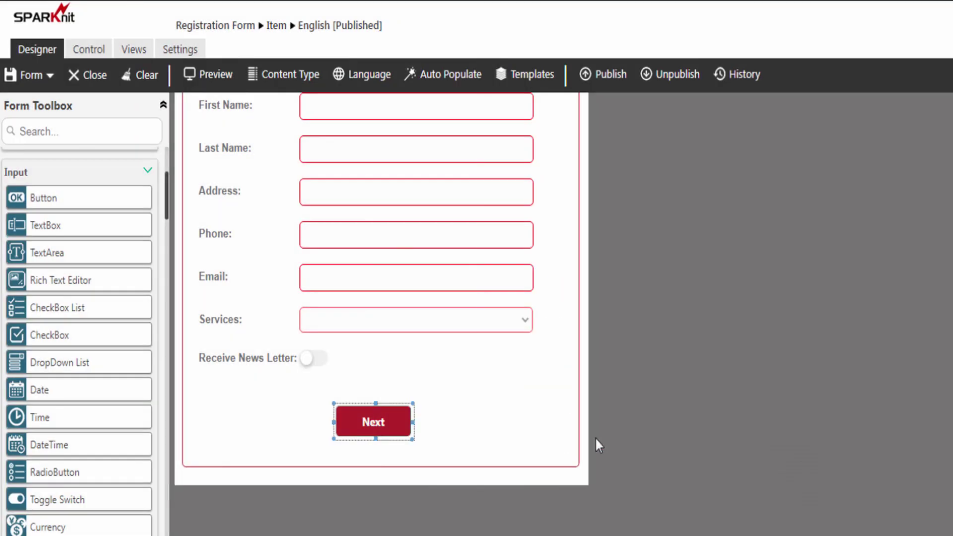
pyautogui.click(228, 29)
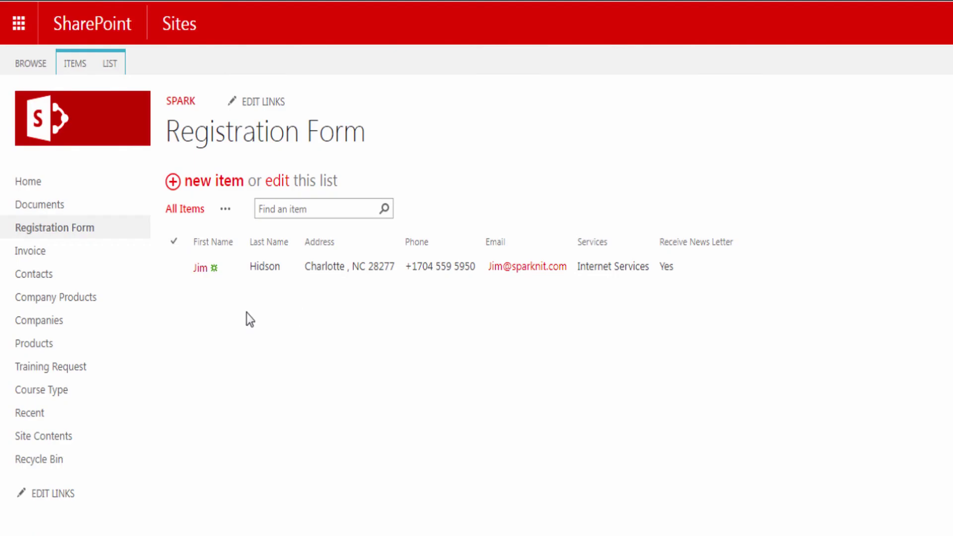
# Start a new registration, choose Communication Services, and press Next to trigger the alert
pyautogui.click(222, 182)
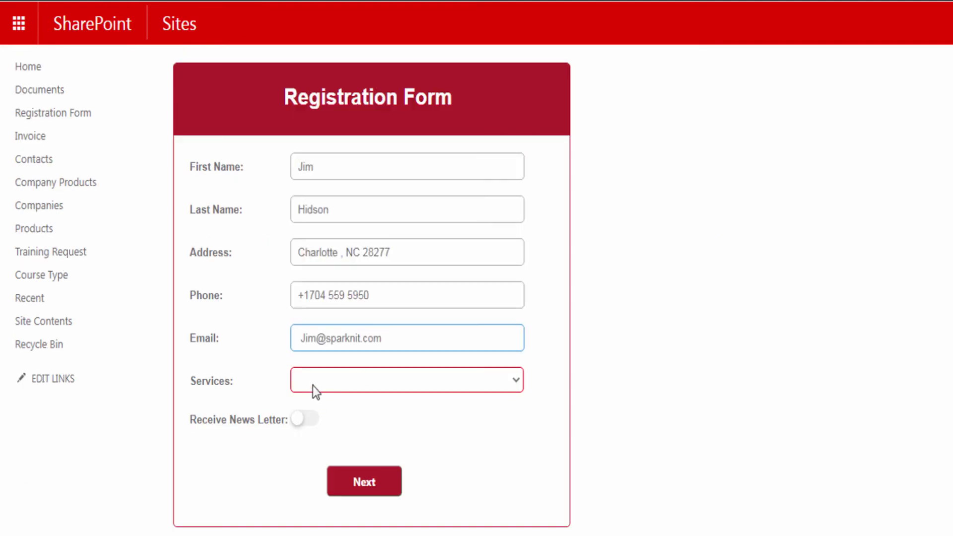
pyautogui.click(313, 385)
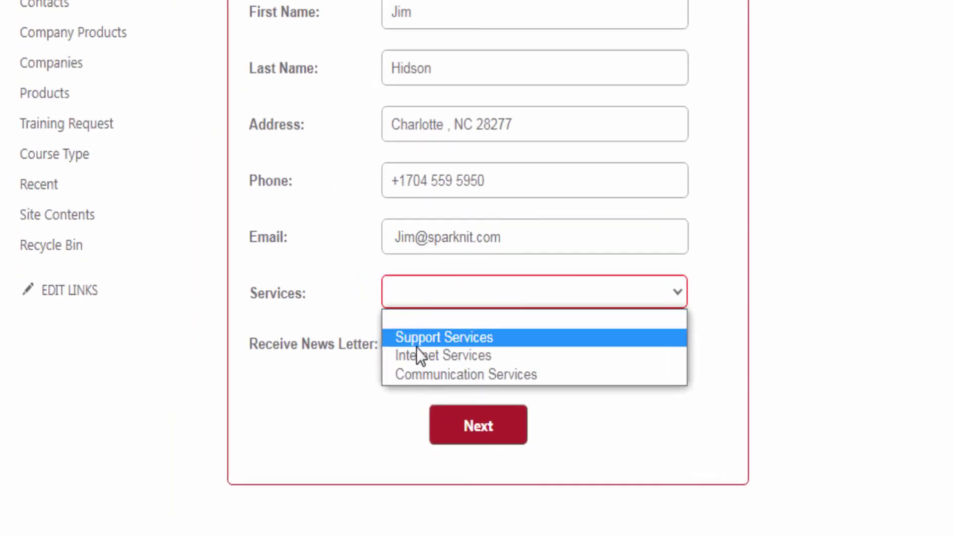
pyautogui.click(343, 428)
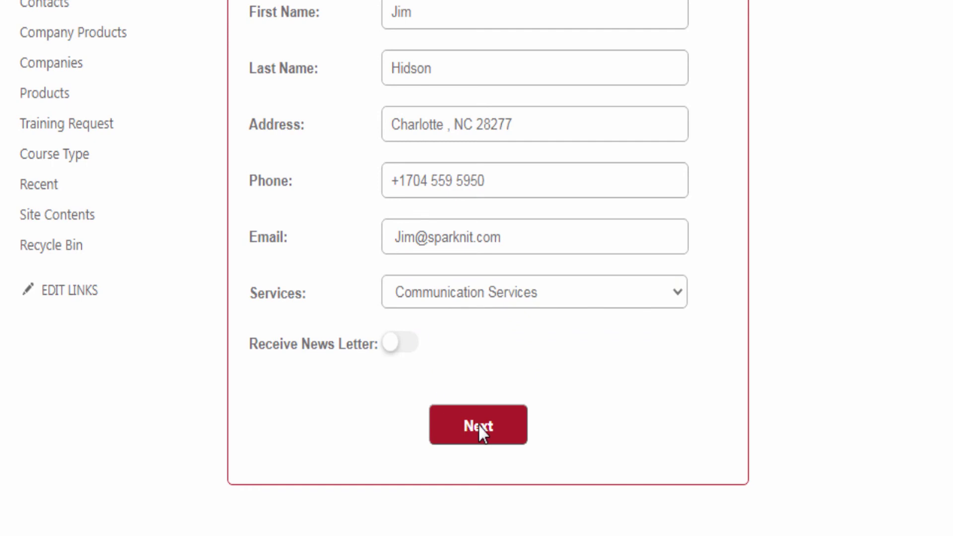
pyautogui.click(478, 425)
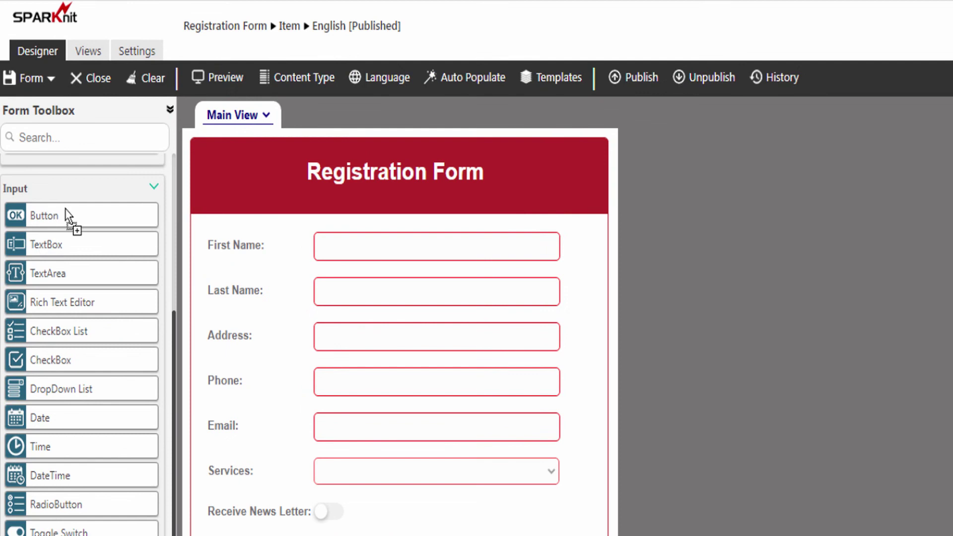
# Add a header button with ID ButtonRedirect and tooltip 'Back to Home'
pyautogui.moveTo(65, 209); pyautogui.dragTo(237, 157)
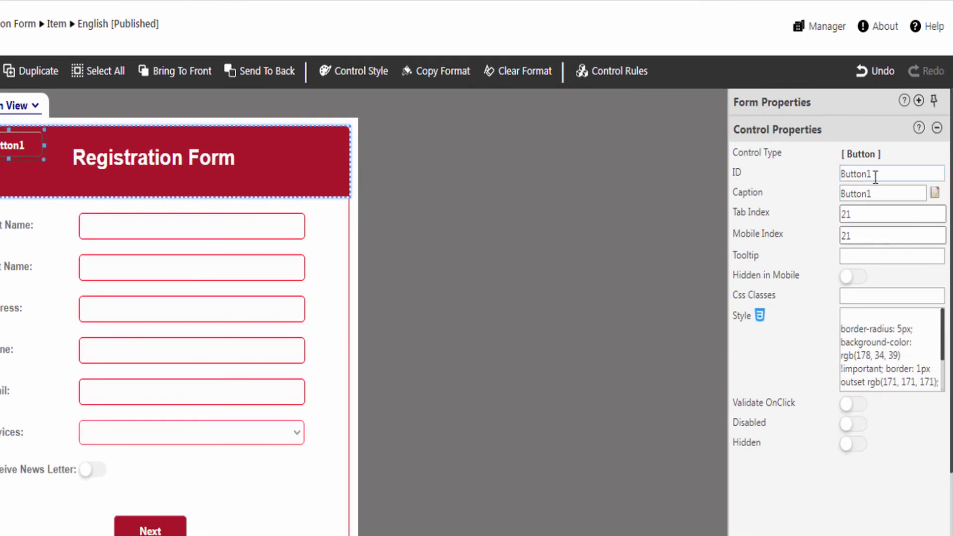
pyautogui.moveTo(876, 177); pyautogui.dragTo(867, 177)
pyautogui.write('Redirect')
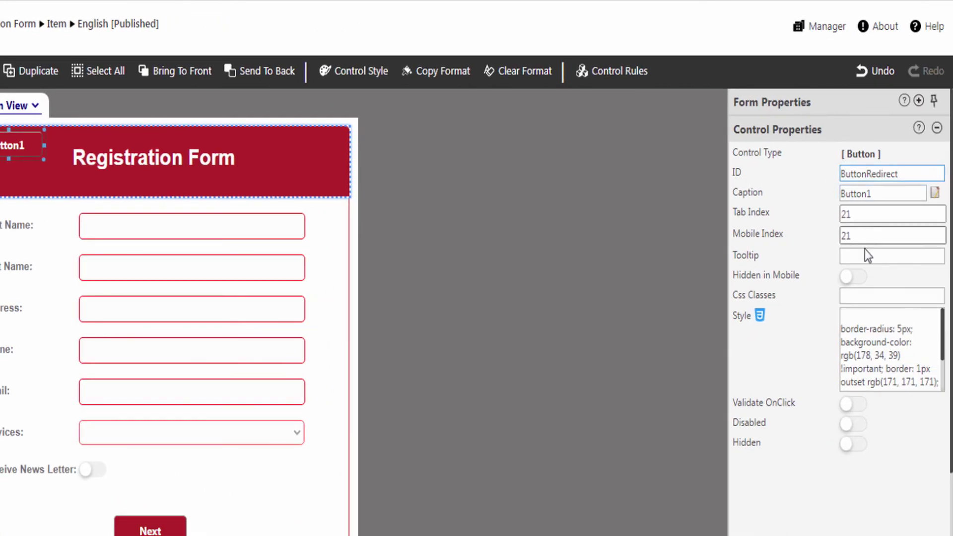
pyautogui.click(864, 256)
pyautogui.write('Back to Home')
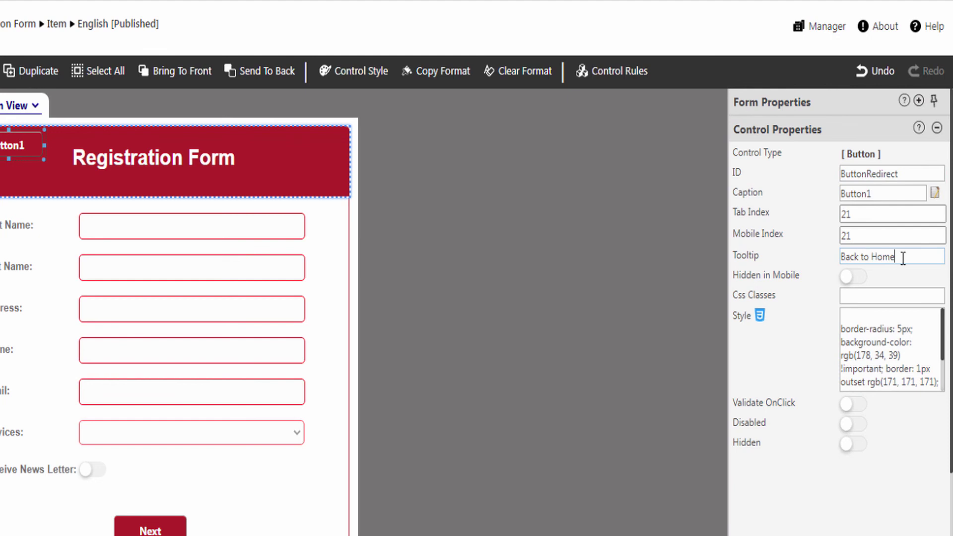
pyautogui.click(903, 259)
# Give the button the home-icon background style, remove its caption, and shrink it to the icon
pyautogui.click(851, 314)
pyautogui.write('background: url("/Style%20Library/homeicon.png")no-repeat scroll 0 0 transparent;')
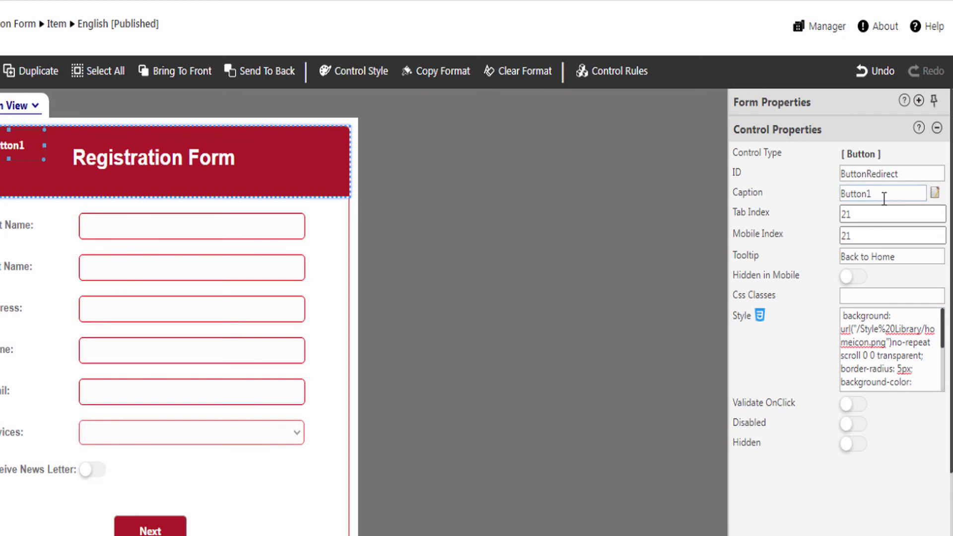
pyautogui.doubleClick(869, 194)
pyautogui.press('Delete')
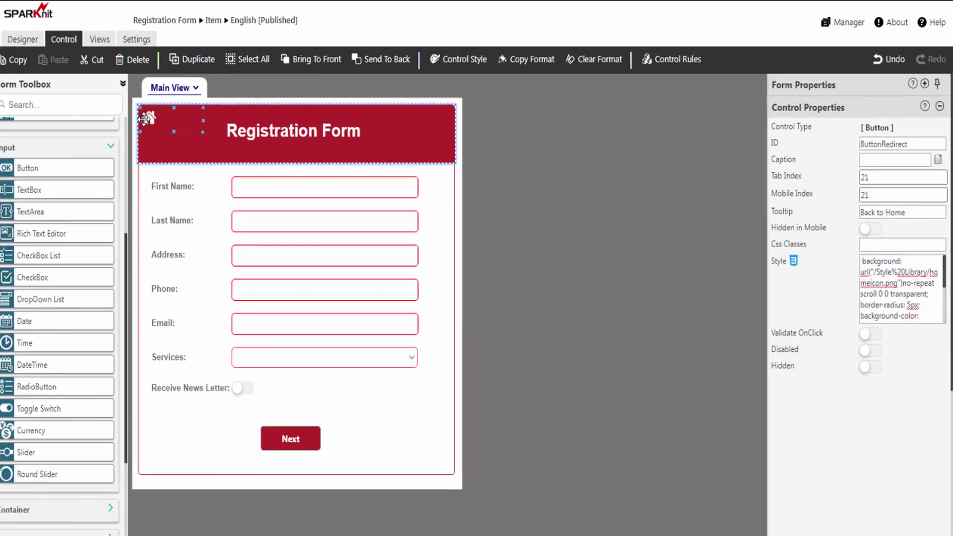
pyautogui.moveTo(209, 119); pyautogui.dragTo(167, 120)
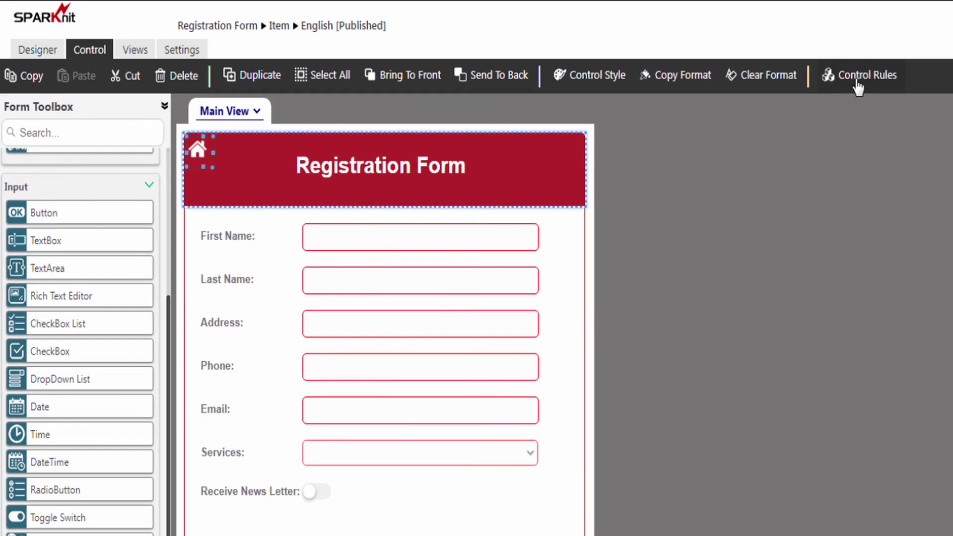
# Add a home-button rule named 'Back to Home' of type Action triggered onClick
pyautogui.click(858, 85)
pyautogui.click(57, 80)
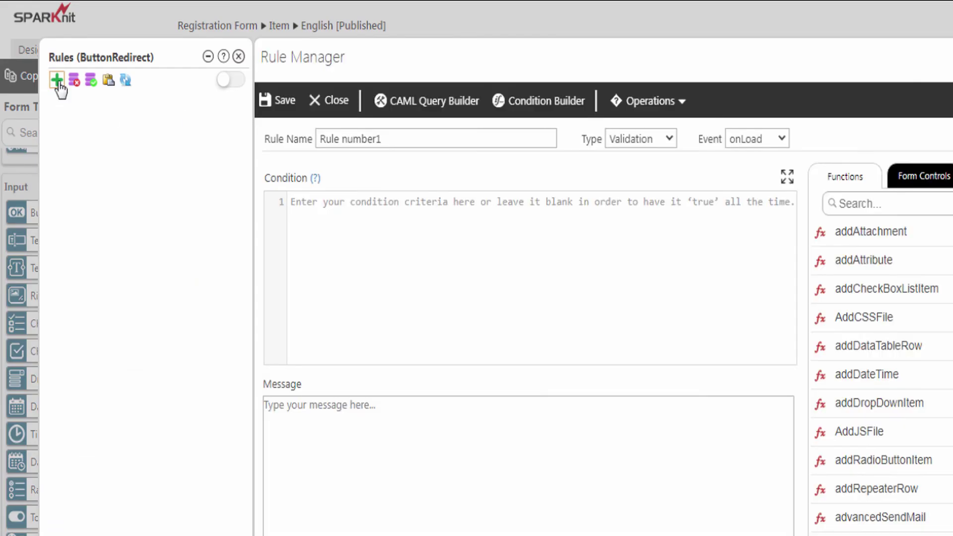
pyautogui.moveTo(379, 140); pyautogui.dragTo(302, 138)
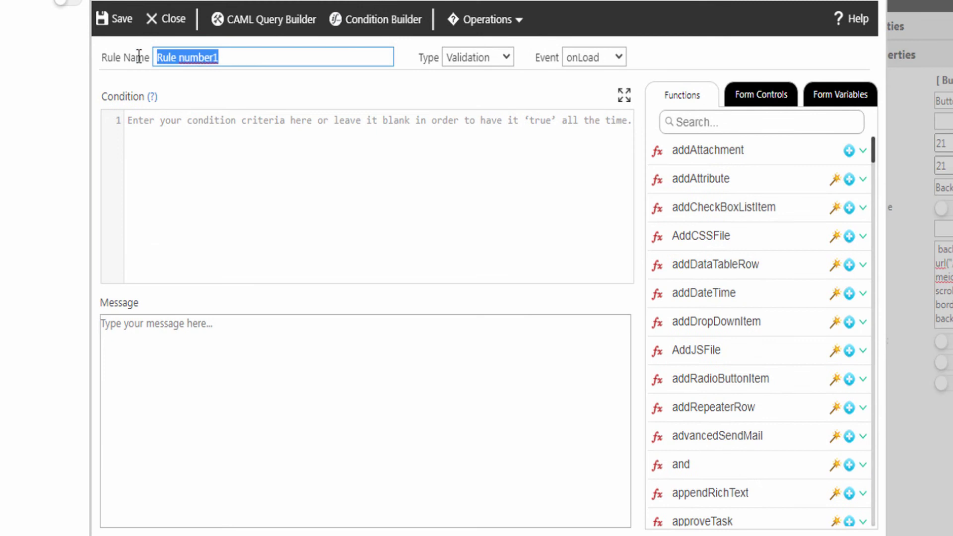
pyautogui.write('Back to Home')
pyautogui.click(460, 57)
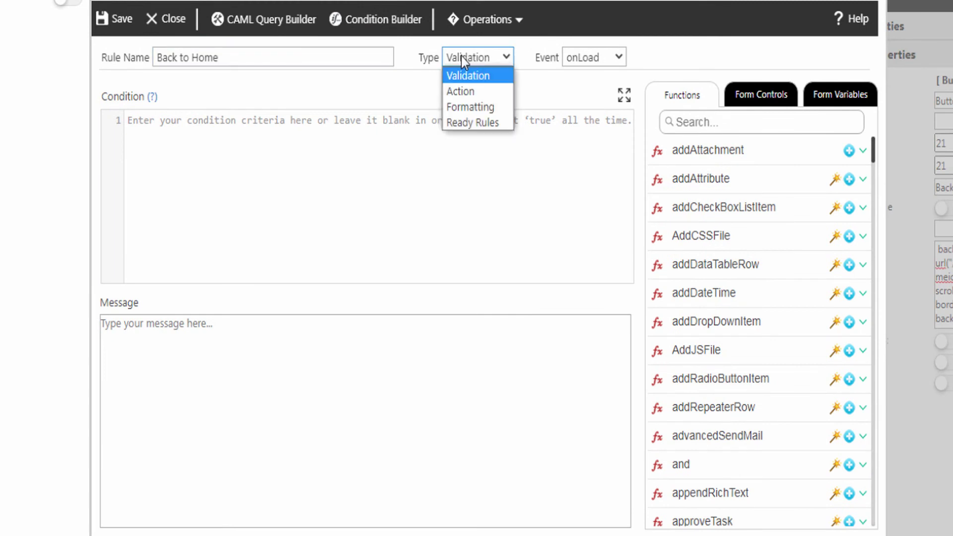
pyautogui.click(462, 91)
pyautogui.click(581, 58)
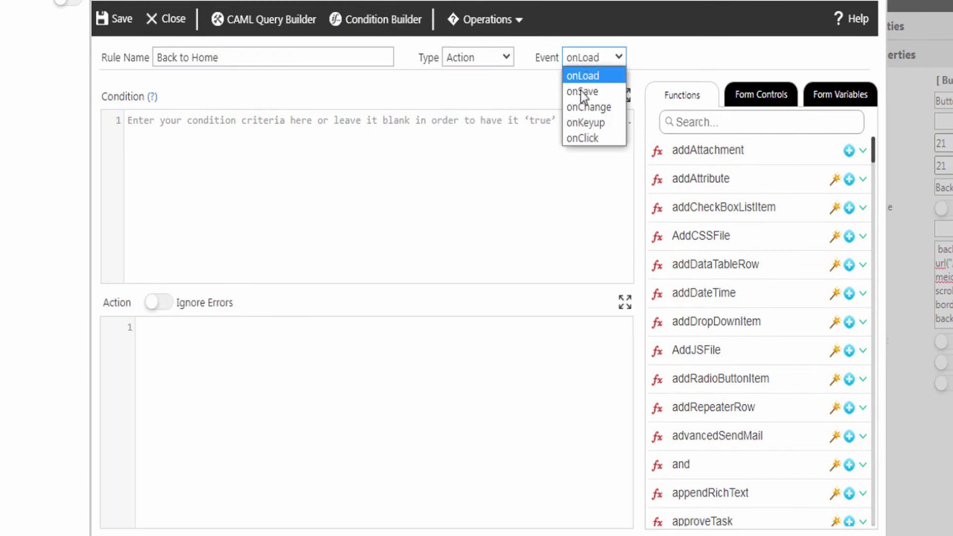
pyautogui.click(580, 139)
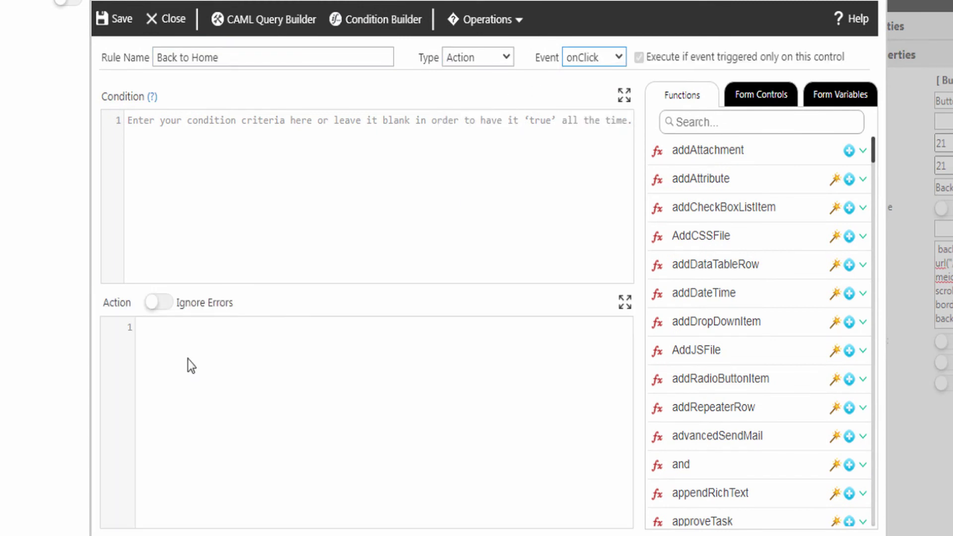
pyautogui.click(151, 332)
pyautogui.write("window.location.href=''")
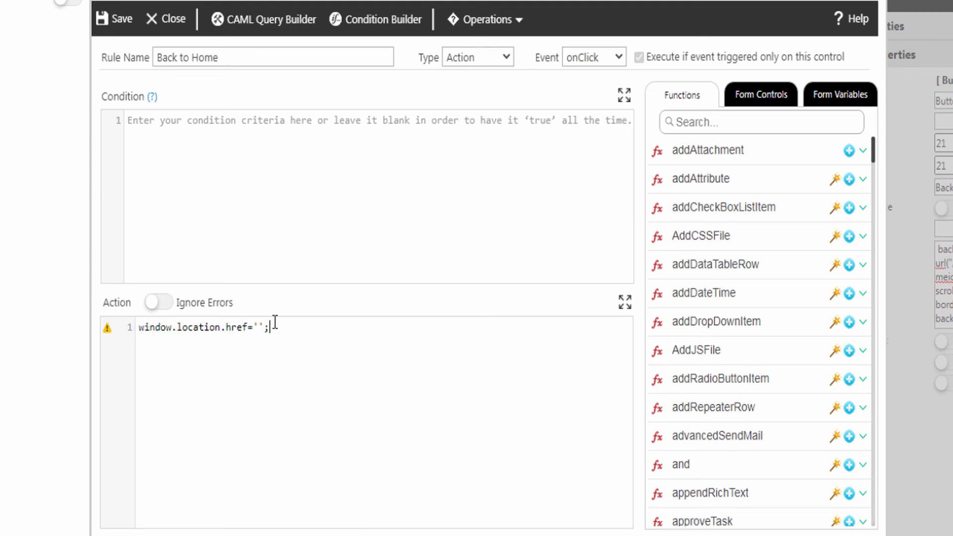
pyautogui.write(';')
pyautogui.click(258, 328)
pyautogui.write('https://www.sparknit.com/')
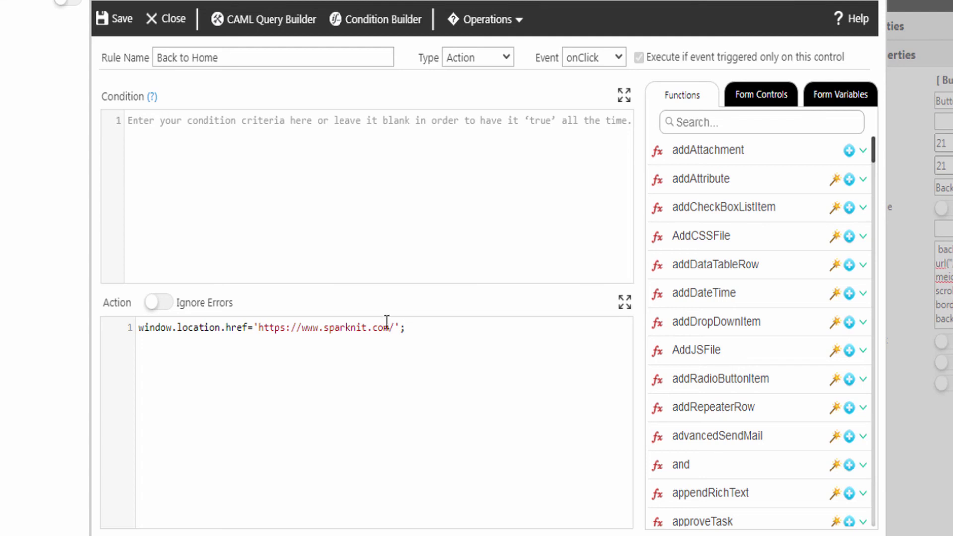
pyautogui.click(117, 20)
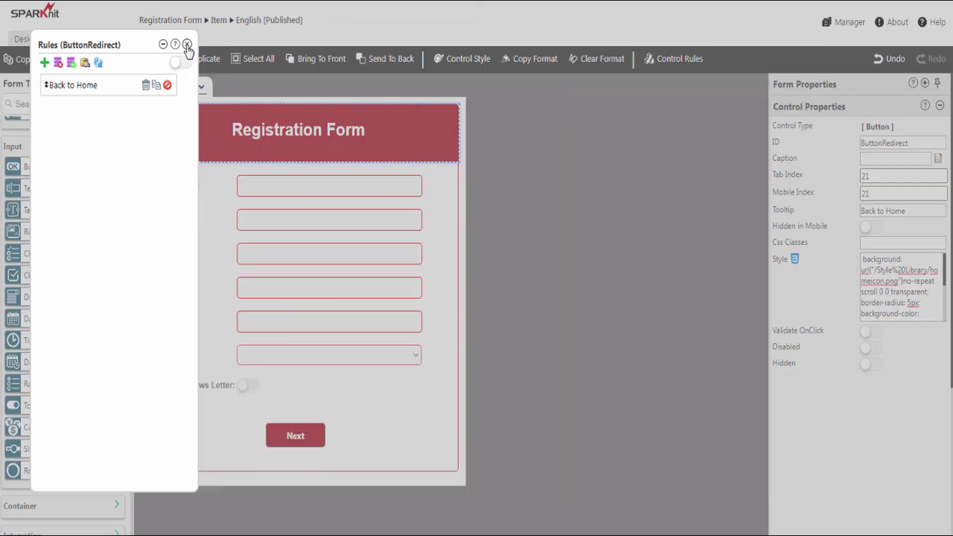
pyautogui.click(187, 44)
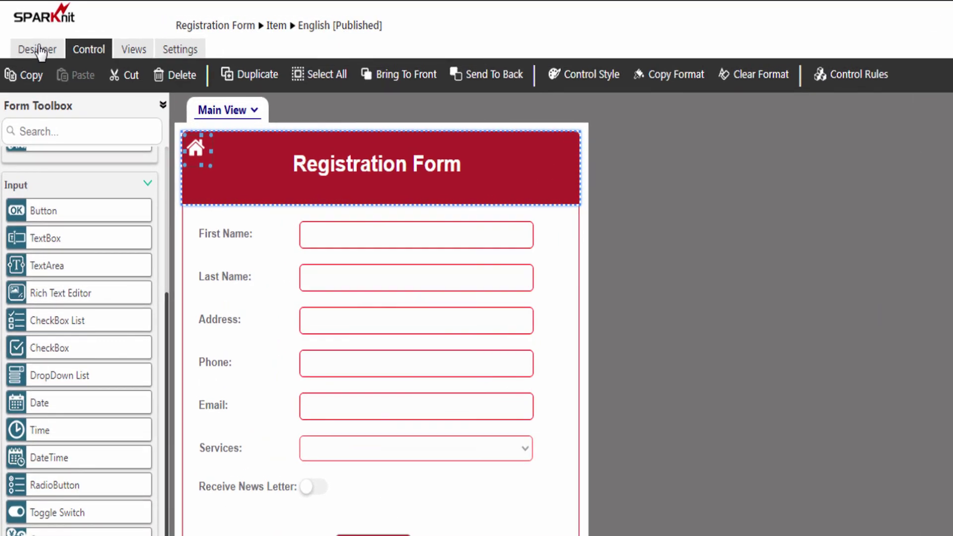
# Republish the Registration Form from the Designer tab, then return to its SharePoint list
pyautogui.click(40, 52)
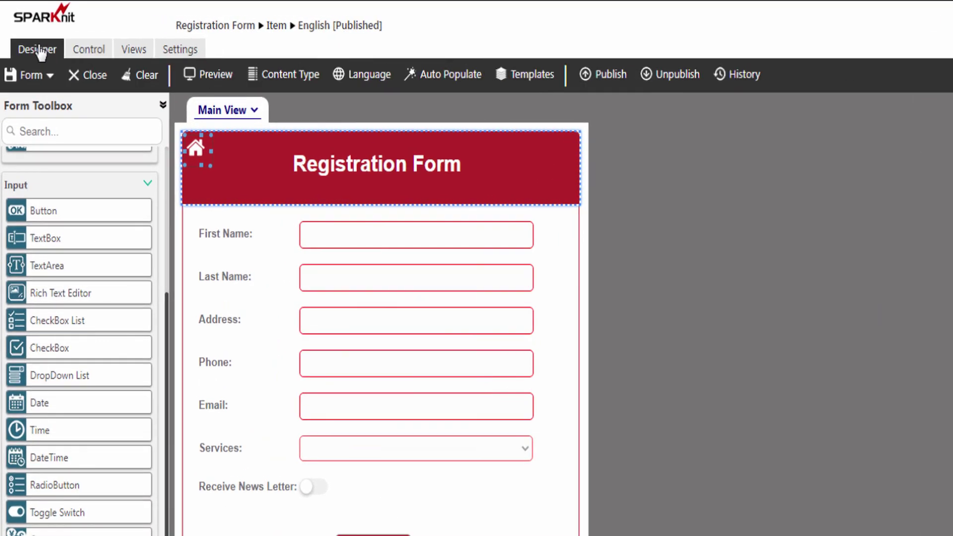
pyautogui.click(609, 79)
pyautogui.click(569, 399)
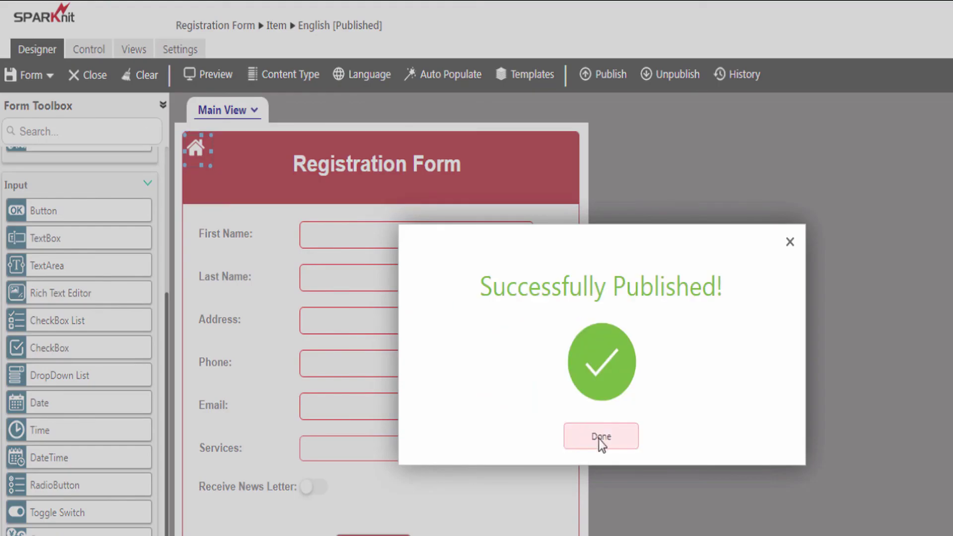
pyautogui.click(599, 439)
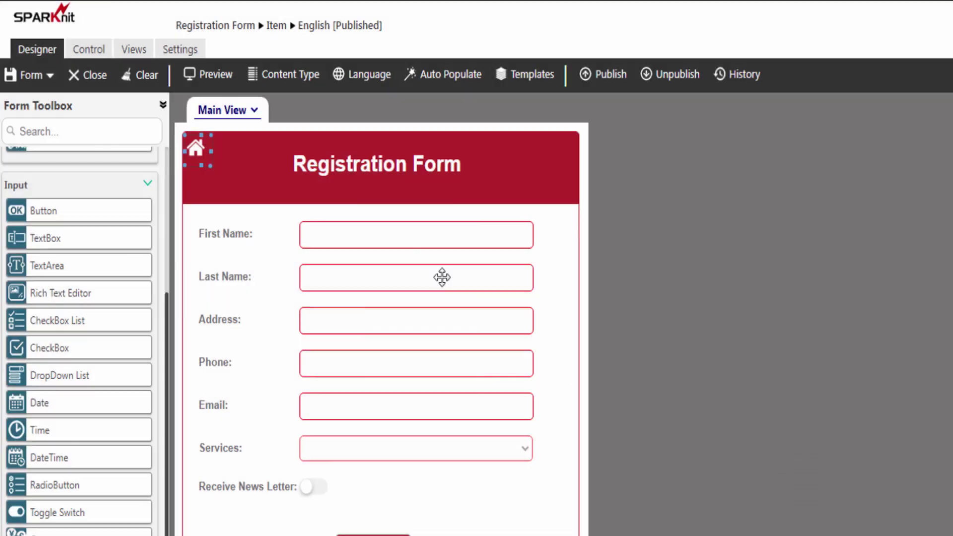
pyautogui.click(239, 27)
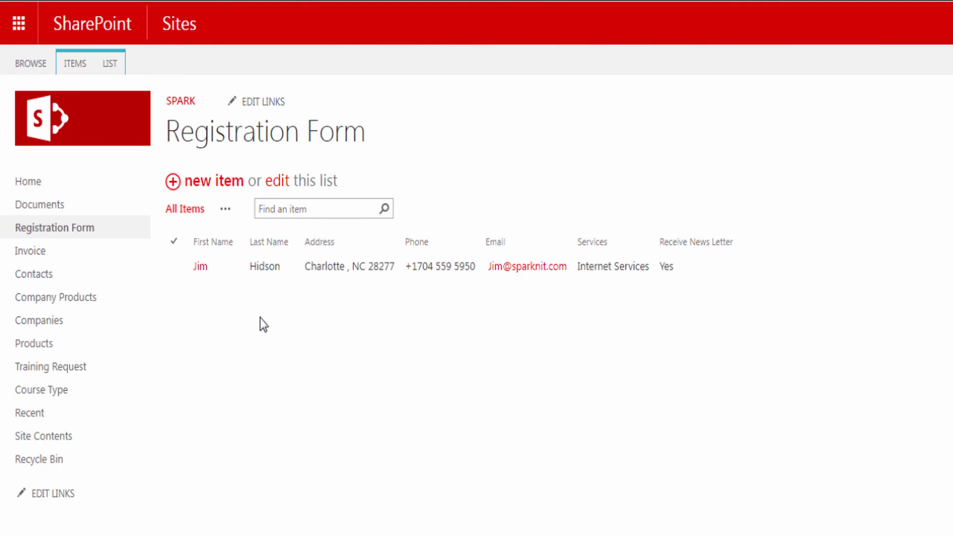
# In a new Registration Form item, use the Back to Home icon to reach sparknit.com
pyautogui.click(202, 184)
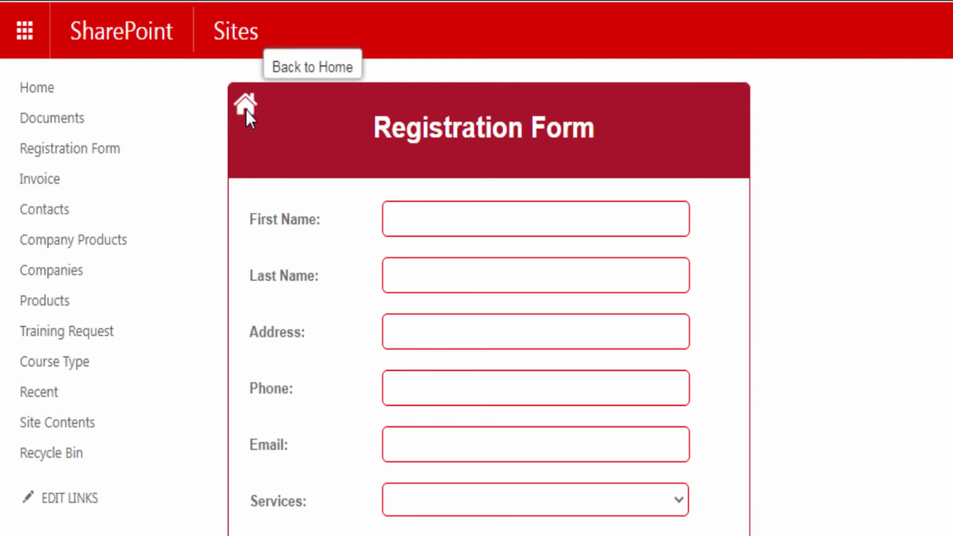
pyautogui.click(245, 109)
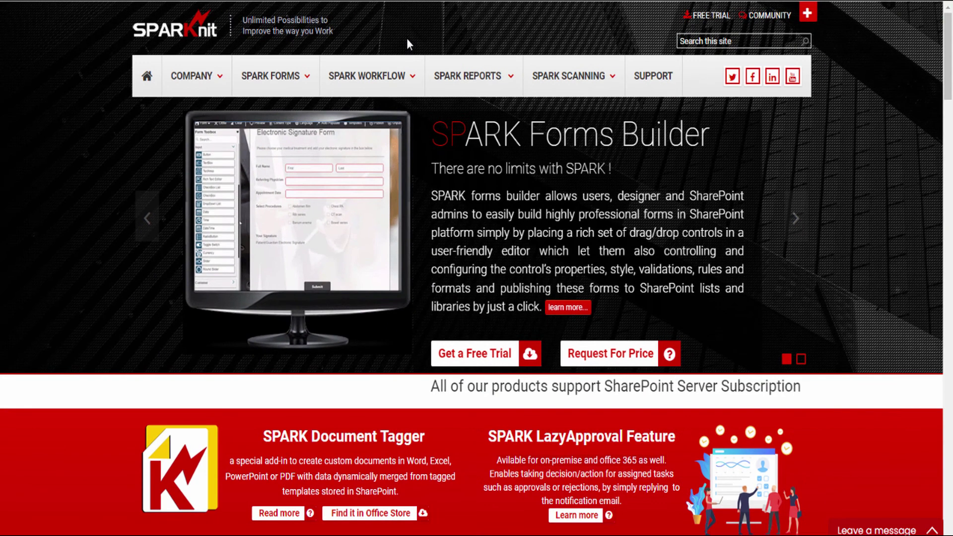